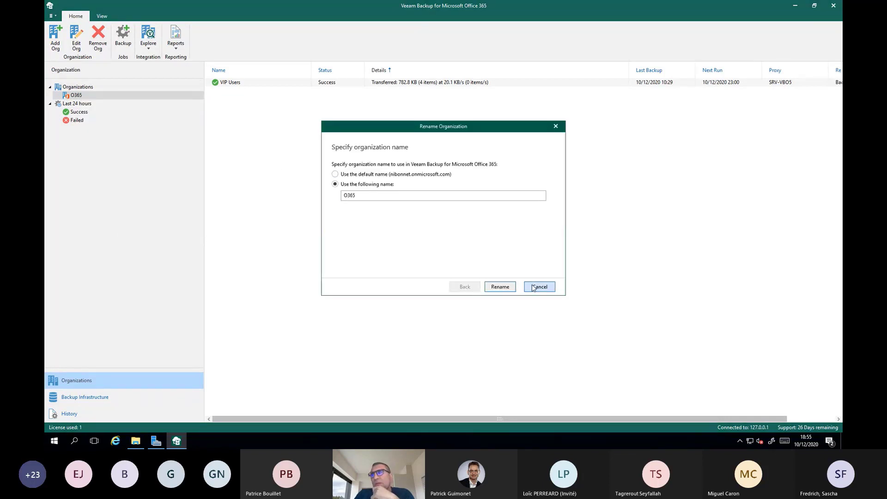
# Step: Close the organization rename unsaved, then review the VIP Users job's description, objects to back up and session log
pyautogui.click(540, 287)
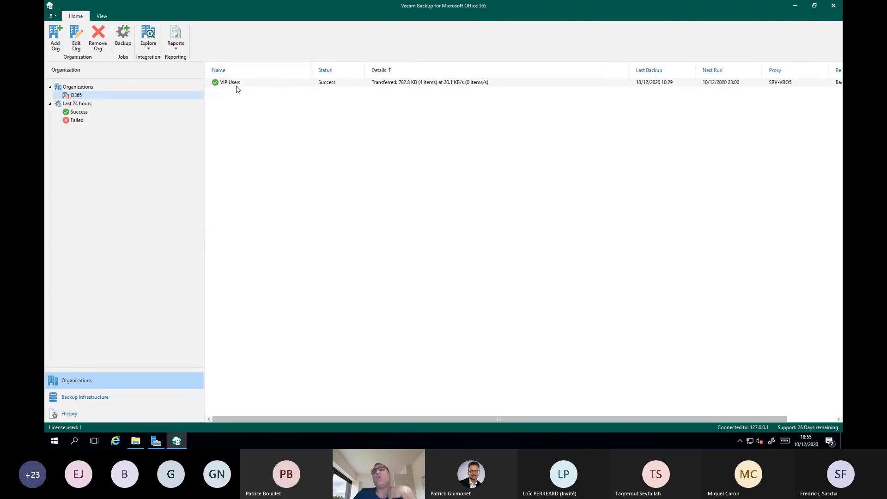
pyautogui.click(273, 85)
pyautogui.rightClick(272, 84)
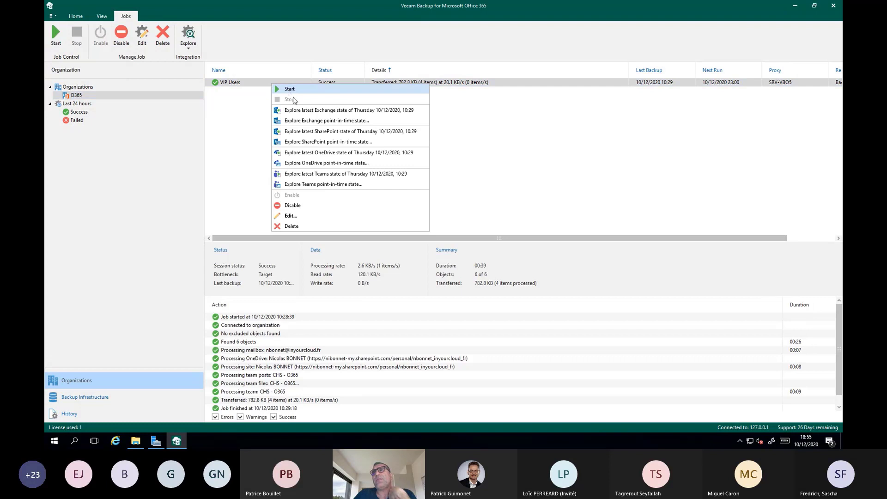
pyautogui.click(307, 217)
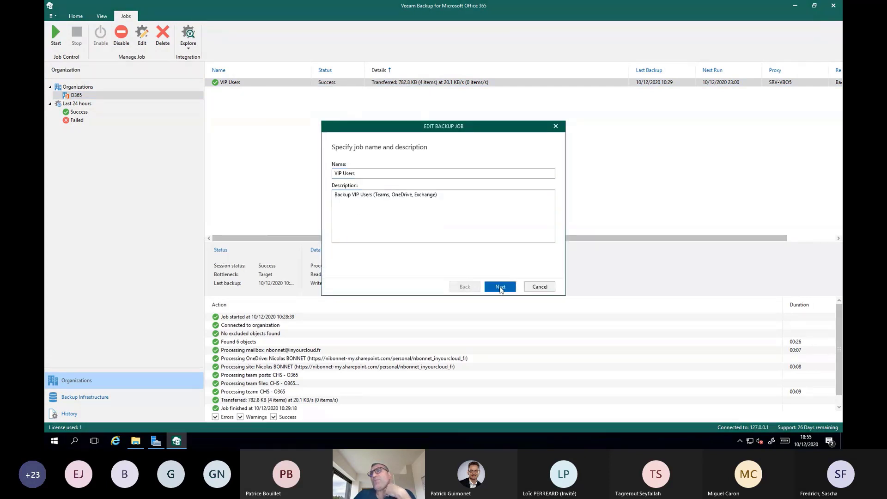
pyautogui.click(500, 287)
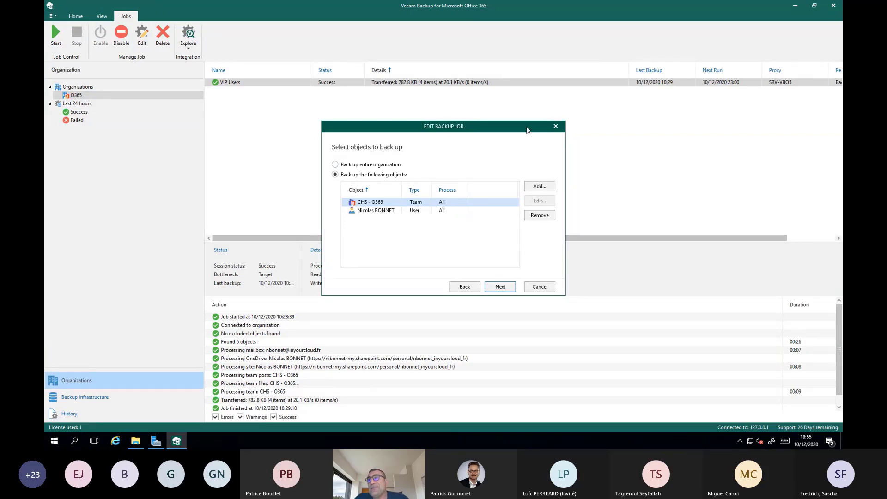
pyautogui.click(555, 128)
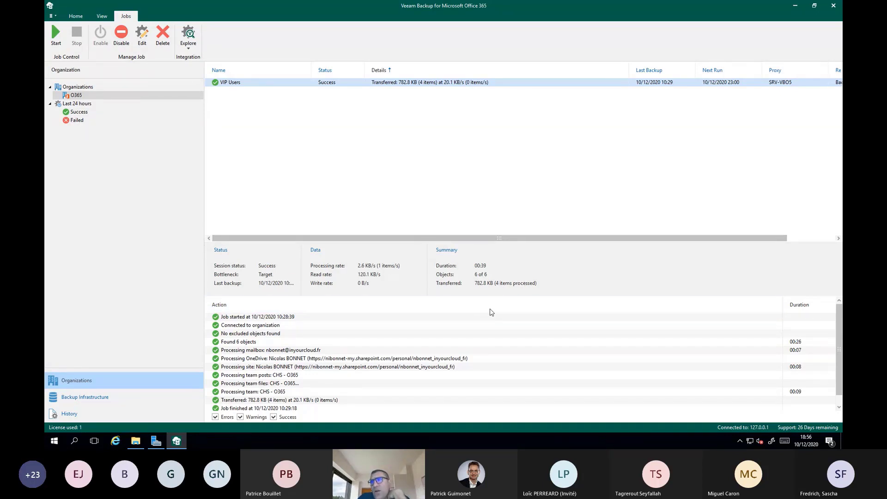
pyautogui.scroll(-1, 325, 373)
pyautogui.scroll(1, 325, 373)
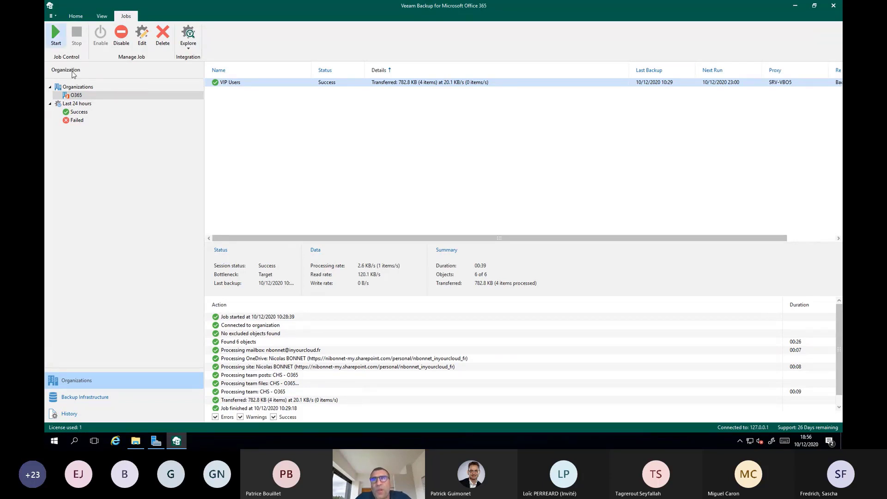
# Step: Review the successful and failed sessions of the last 24 hours, including the details of the VIP Users (Incremental) - Retry 2 session
pyautogui.click(79, 112)
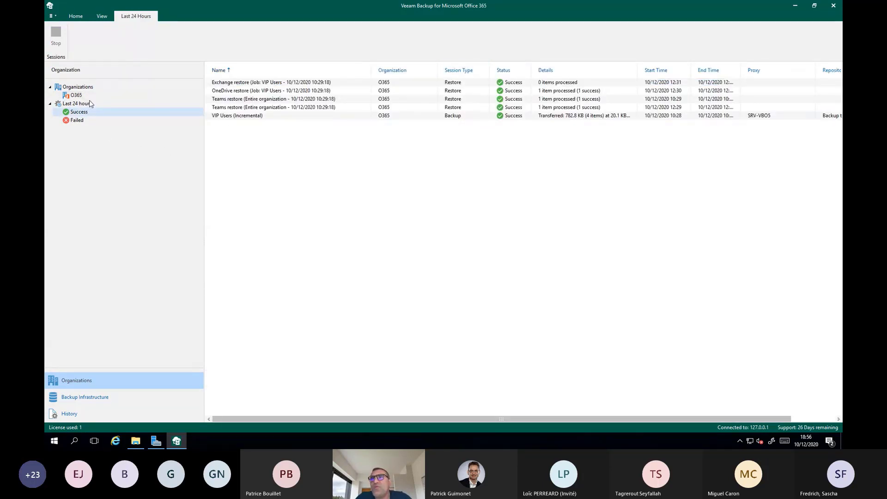
pyautogui.click(70, 121)
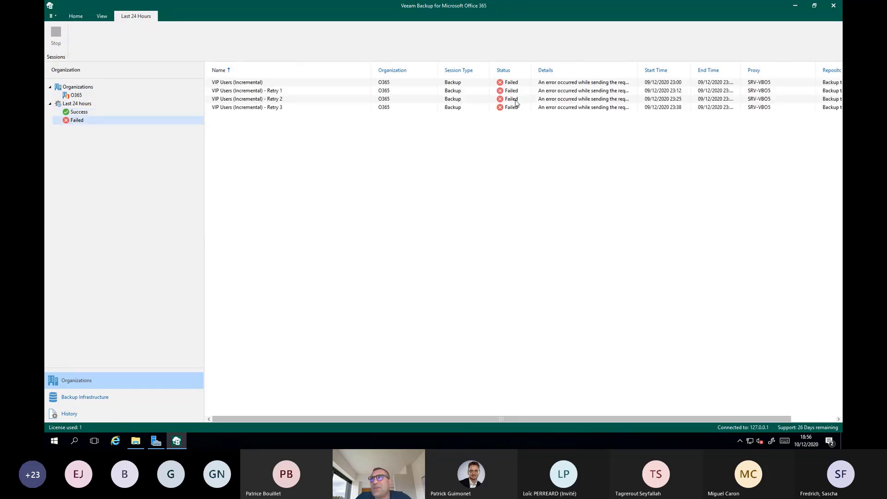
pyautogui.click(521, 101)
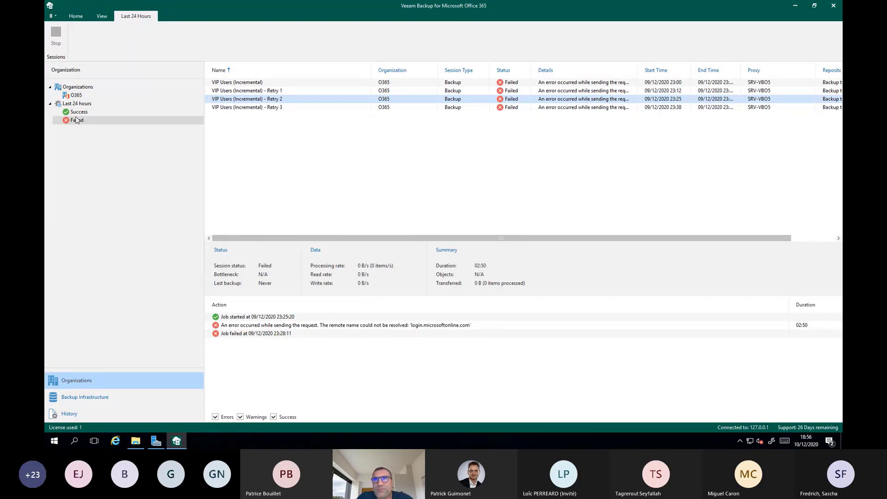
# Step: Return to the O365 organization and view the actions available for the VIP Users job
pyautogui.click(81, 96)
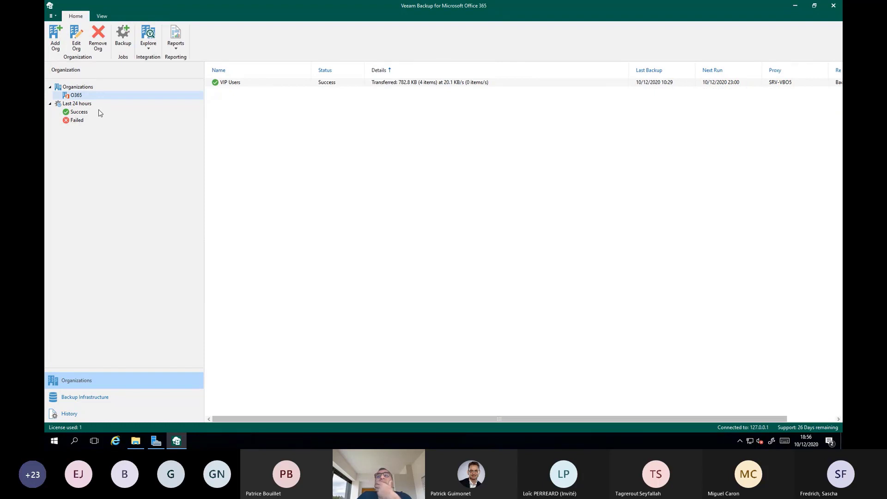
pyautogui.click(253, 88)
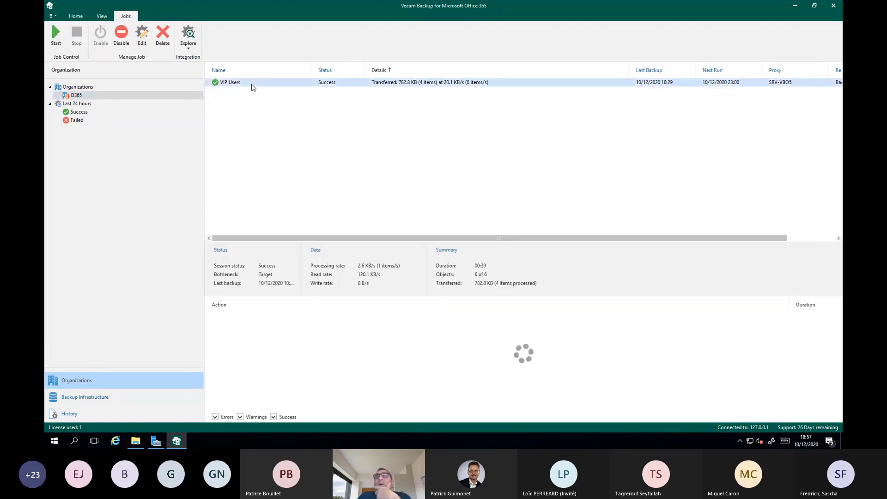
pyautogui.rightClick(253, 87)
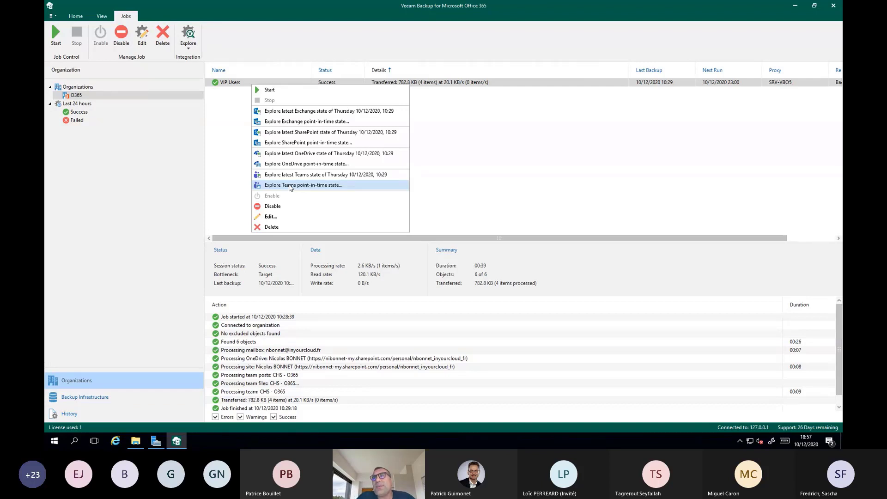
# Step: Review the backup infrastructure's proxies, backup repositories and object storage repositories, ending on the backup repositories
pyautogui.click(115, 398)
pyautogui.click(105, 89)
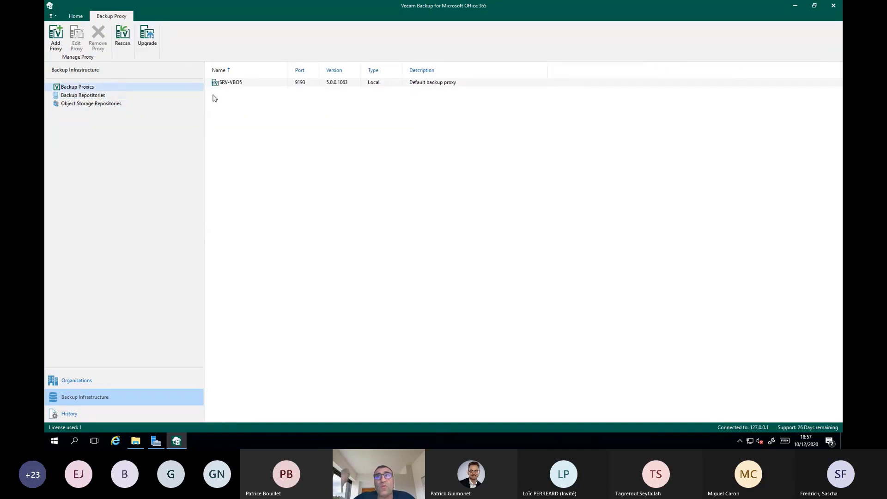
pyautogui.click(104, 96)
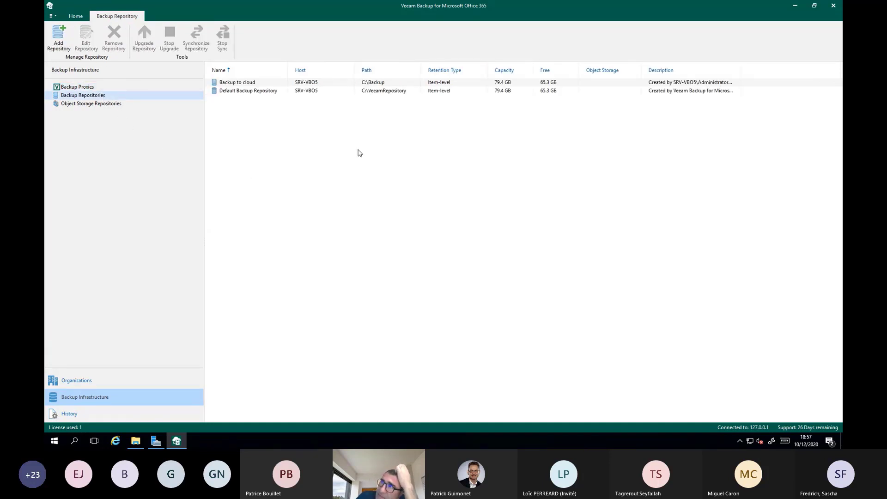
pyautogui.click(329, 94)
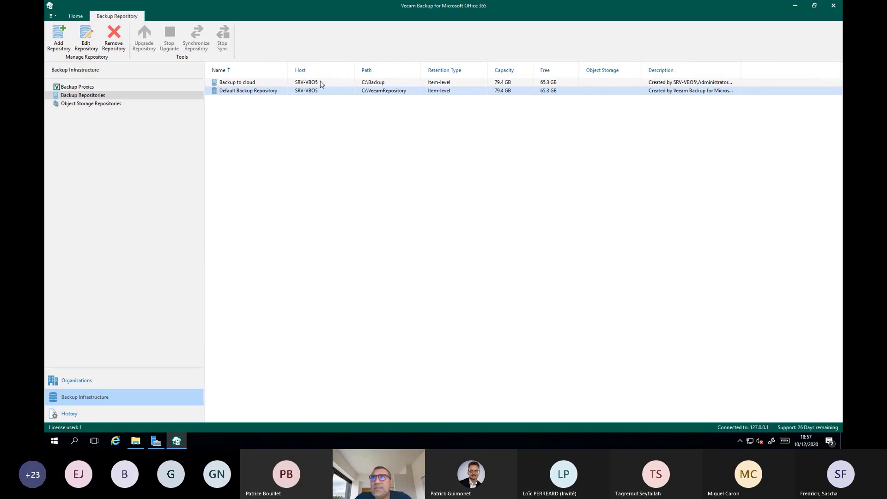
pyautogui.click(322, 83)
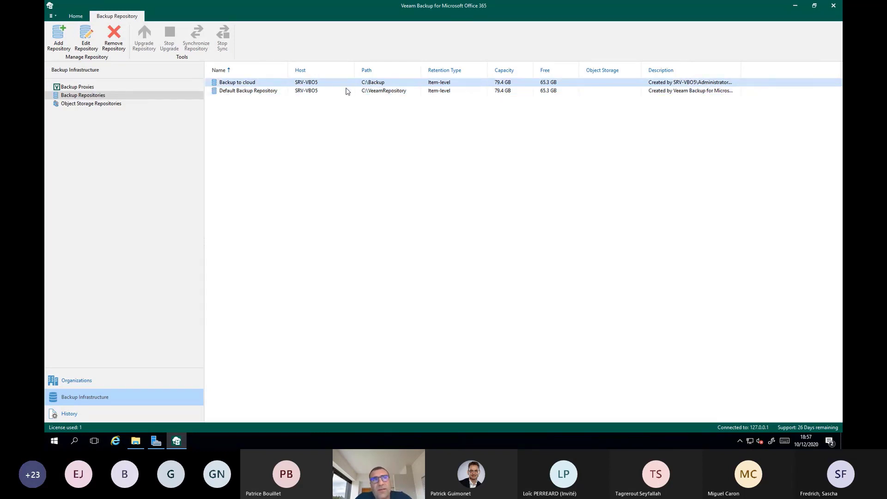
pyautogui.click(120, 105)
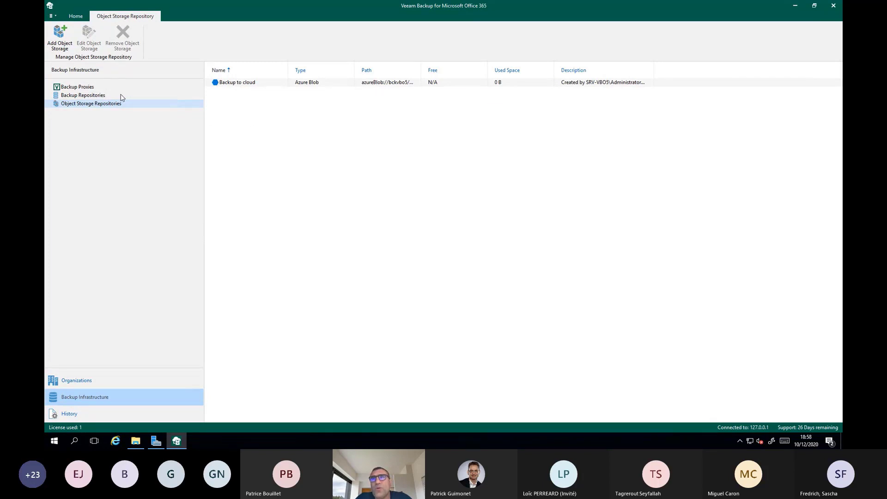
pyautogui.click(106, 97)
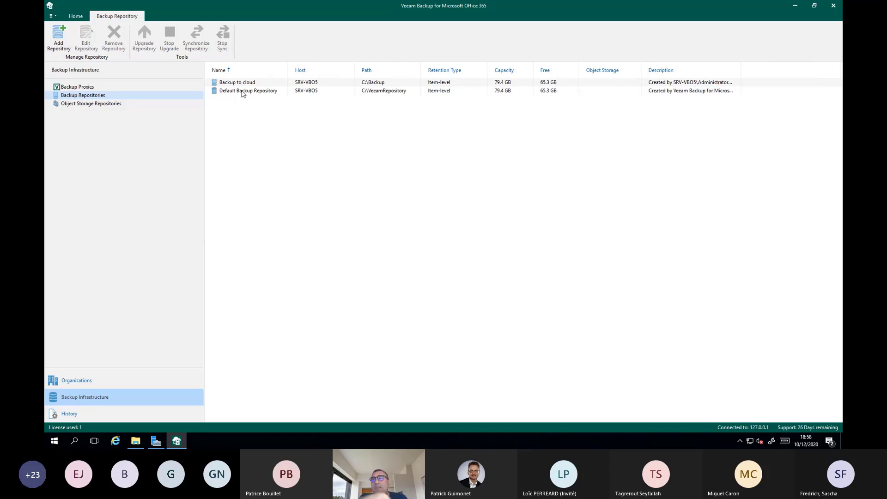
# Step: Switch to File Explorer, check the size and contents of the C:\Backup folder, and close the window
pyautogui.click(135, 441)
pyautogui.click(251, 259)
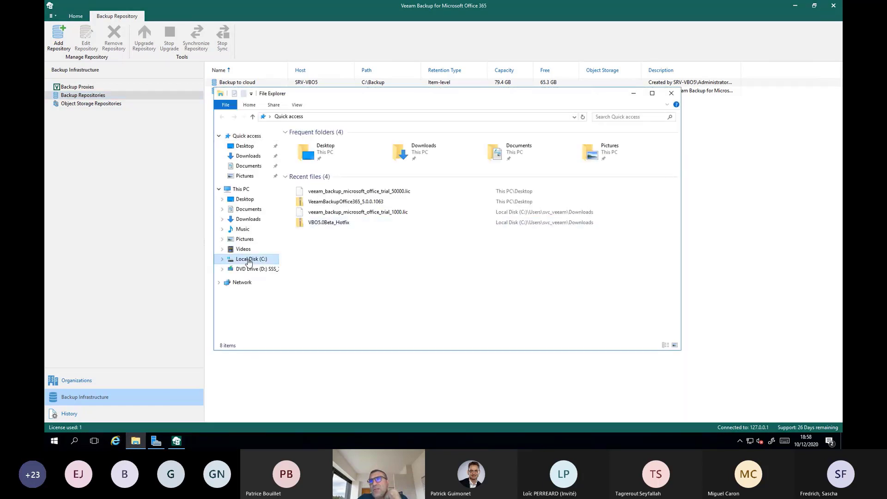
pyautogui.rightClick(308, 142)
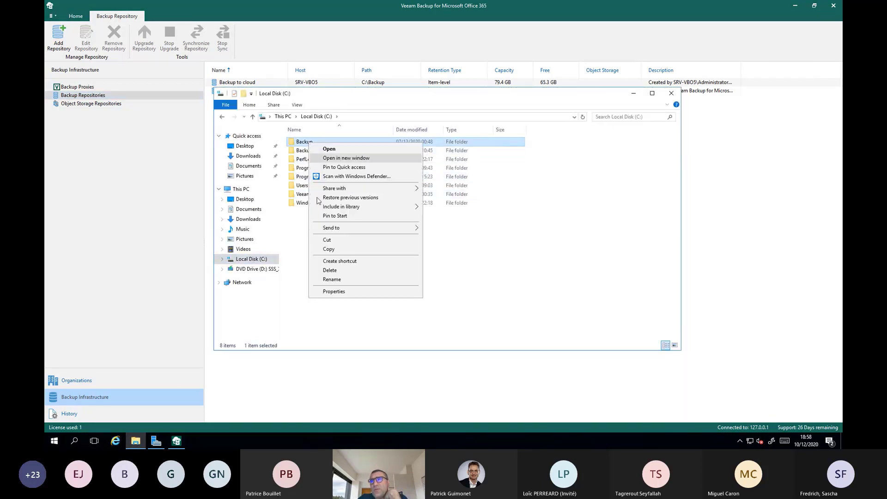
pyautogui.click(335, 292)
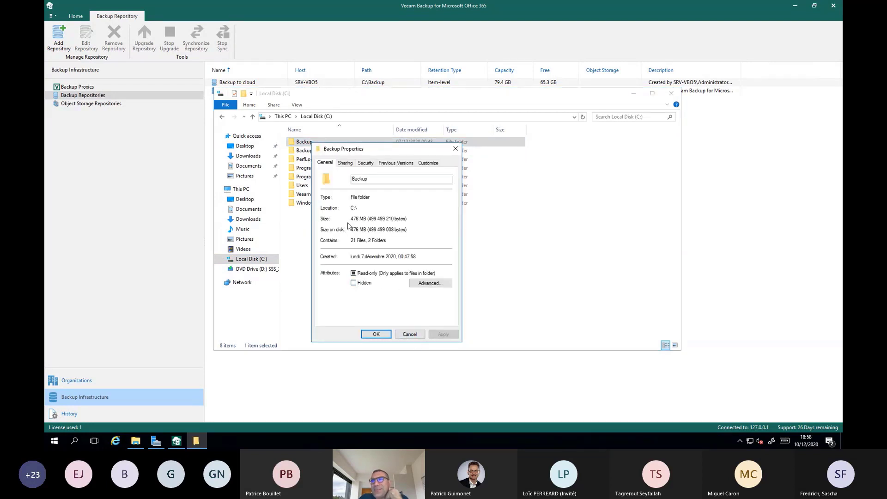
pyautogui.click(410, 334)
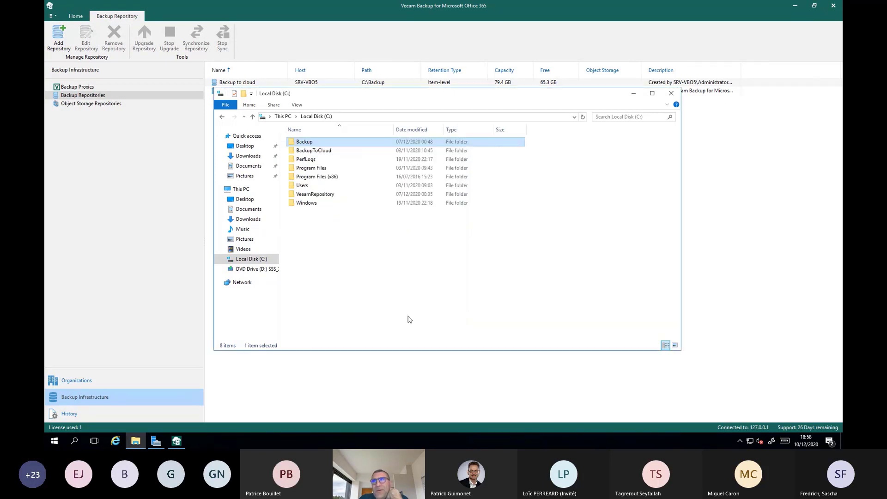
pyautogui.doubleClick(304, 142)
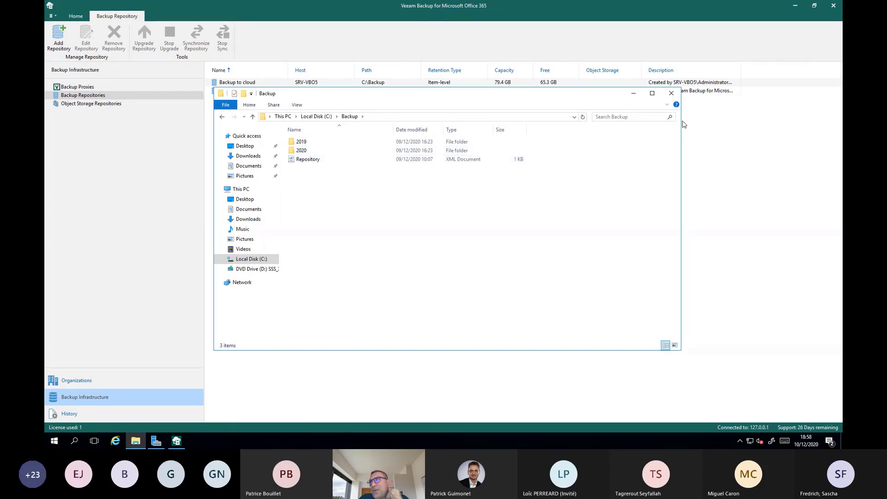
pyautogui.click(671, 93)
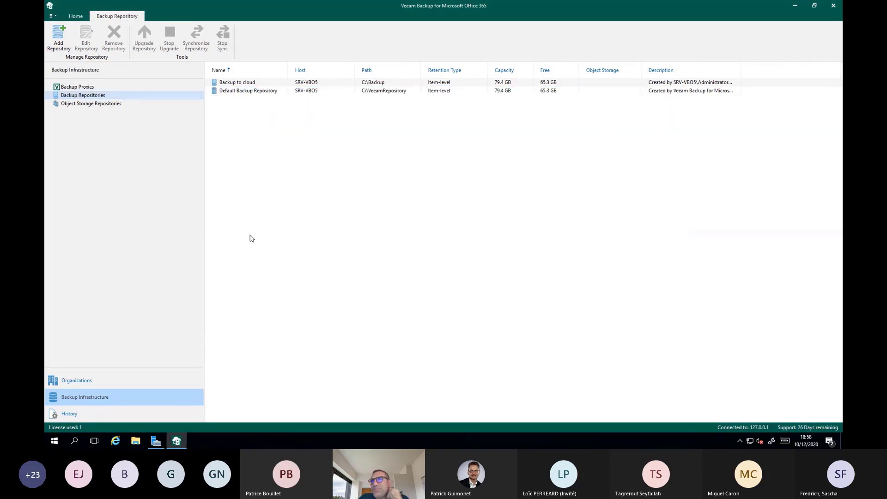
# Step: Check the O365 organization's jobs, then the backup infrastructure's object storage repositories
pyautogui.click(122, 379)
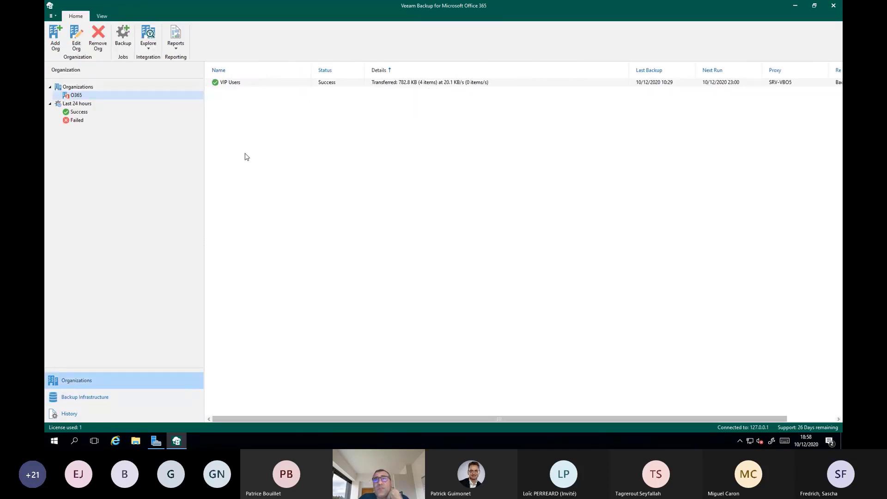
pyautogui.click(147, 398)
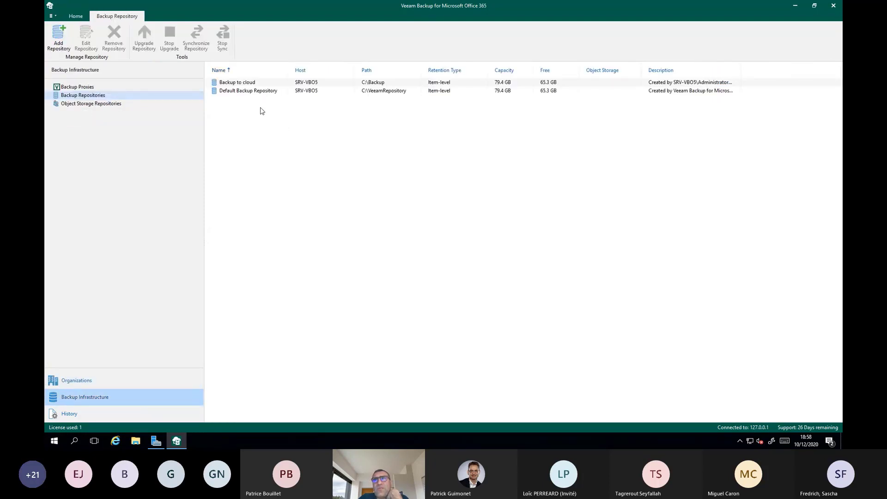
pyautogui.click(119, 104)
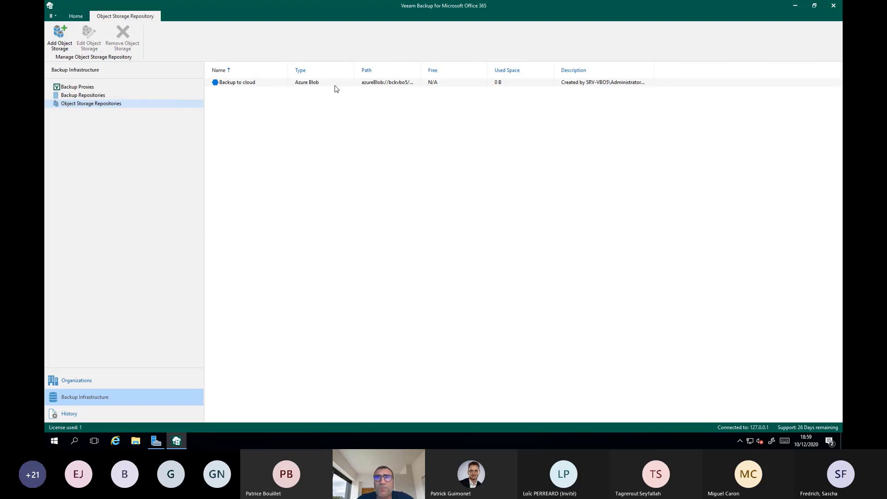
# Step: Open the latest Teams state of the O365 organization's VIP Users job in Veeam Explorer for Microsoft Teams
pyautogui.click(127, 381)
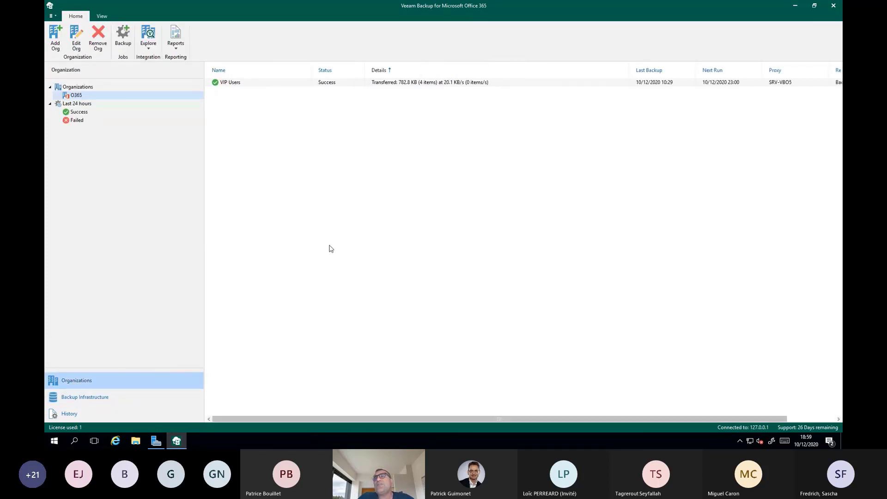
pyautogui.click(231, 86)
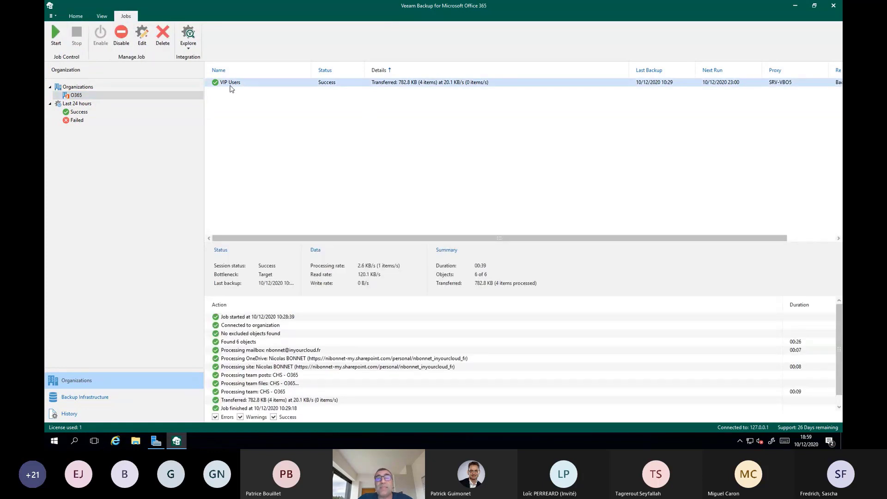
pyautogui.rightClick(257, 86)
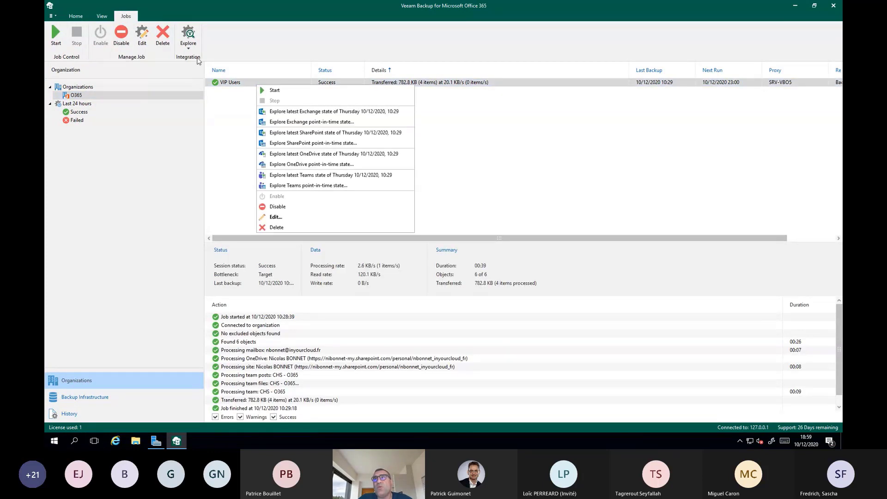
pyautogui.click(187, 44)
pyautogui.click(187, 44)
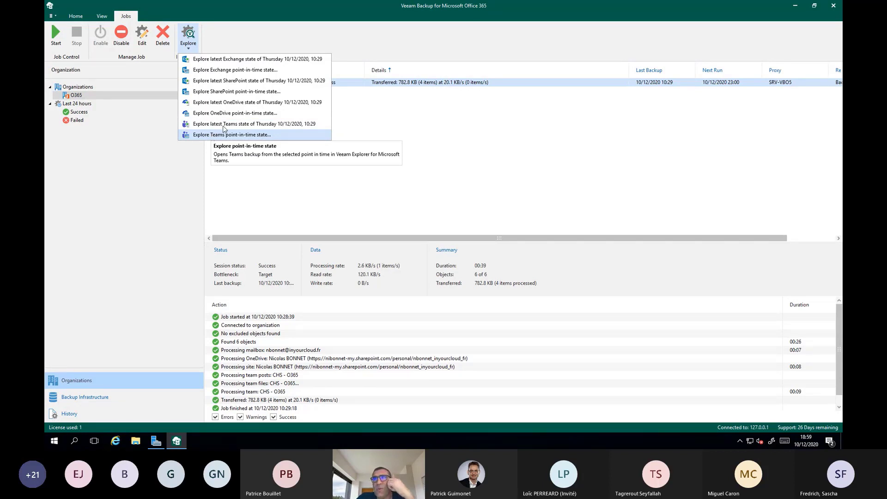
pyautogui.click(257, 125)
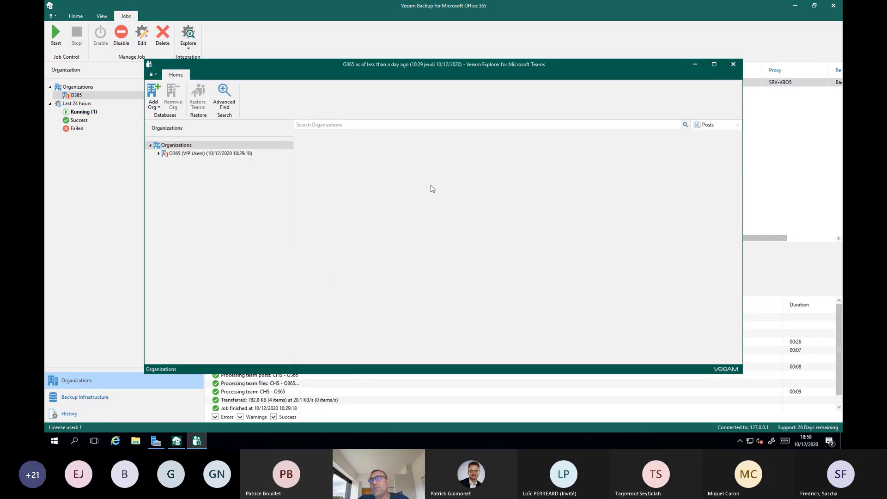
# Step: Maximize the Teams explorer and expand the O365 (VIP Users) backup down to the channels of the CHS - O365 team
pyautogui.click(713, 65)
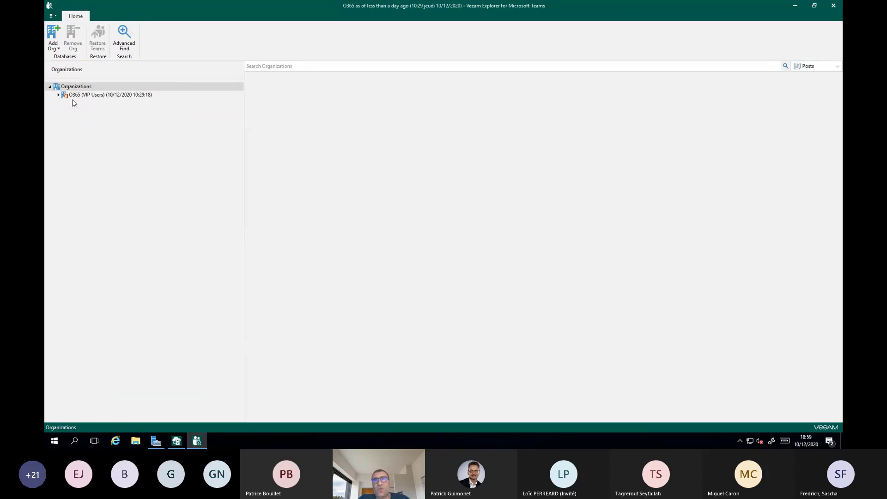
pyautogui.click(58, 94)
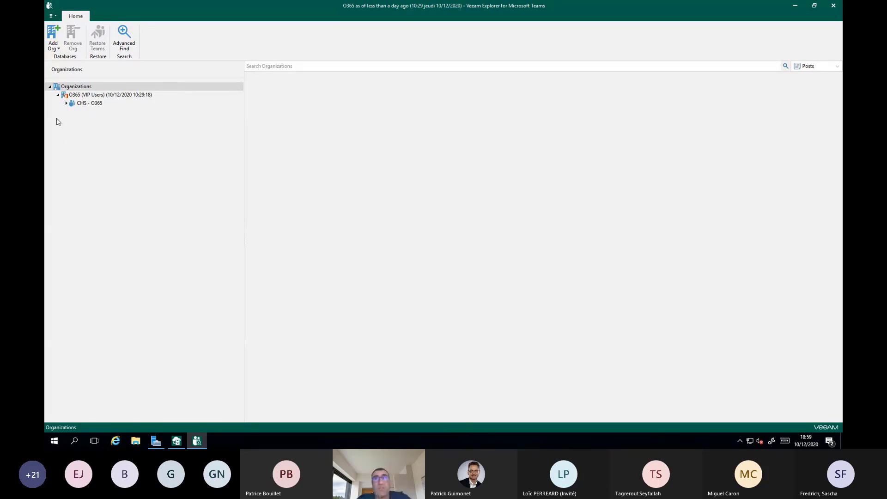
pyautogui.click(66, 103)
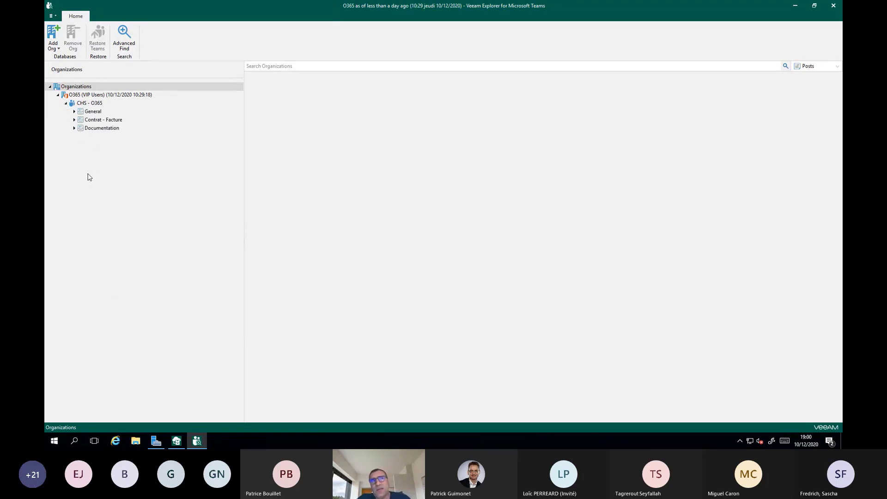
# Step: Browse the Documentation channel's files, Documentation O365 folder and posts, as well as the Contrat - Facture channel's files
pyautogui.doubleClick(97, 128)
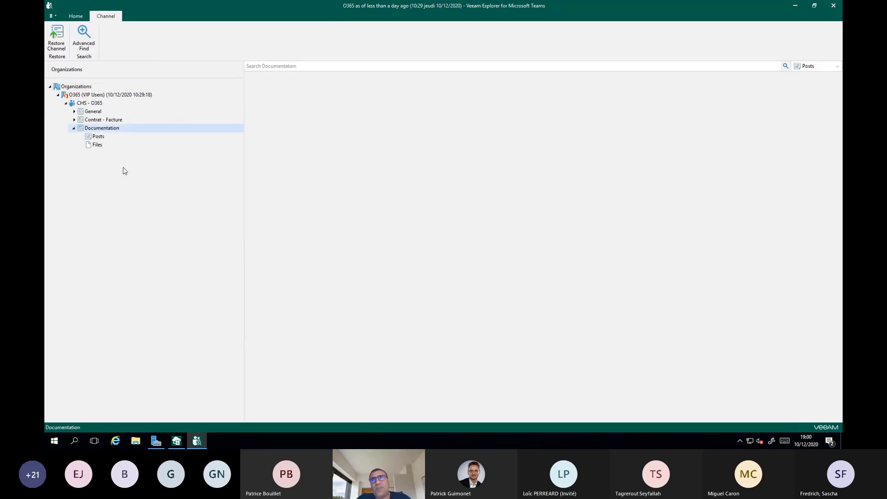
pyautogui.click(99, 147)
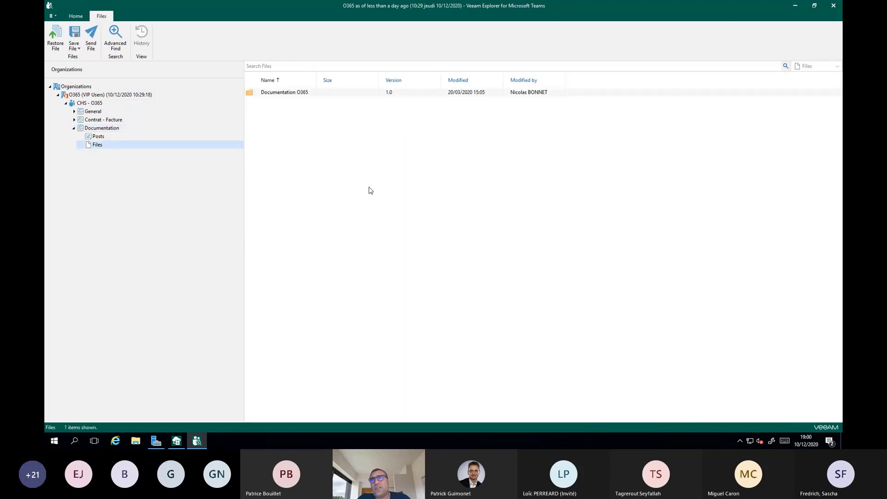
pyautogui.doubleClick(301, 93)
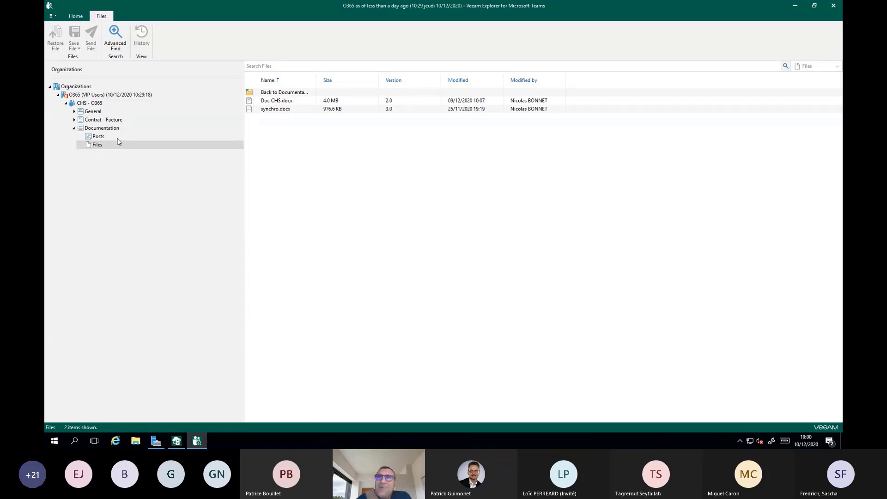
pyautogui.click(97, 136)
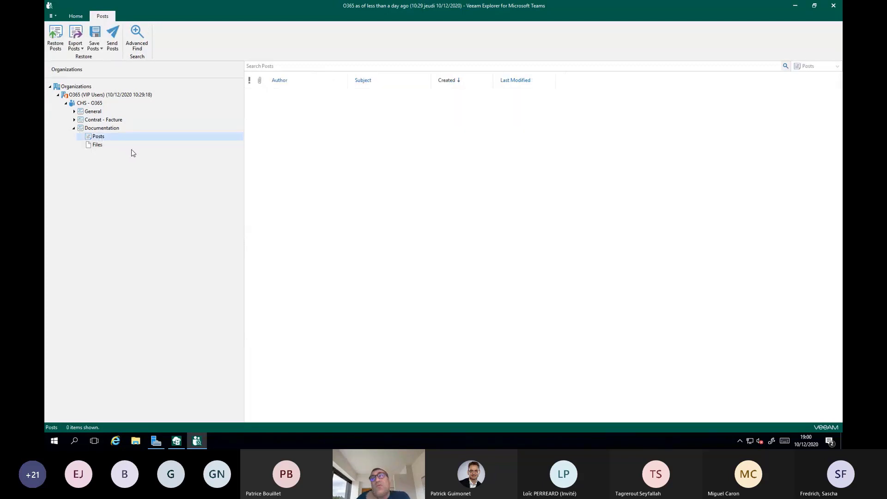
pyautogui.click(74, 120)
pyautogui.click(98, 137)
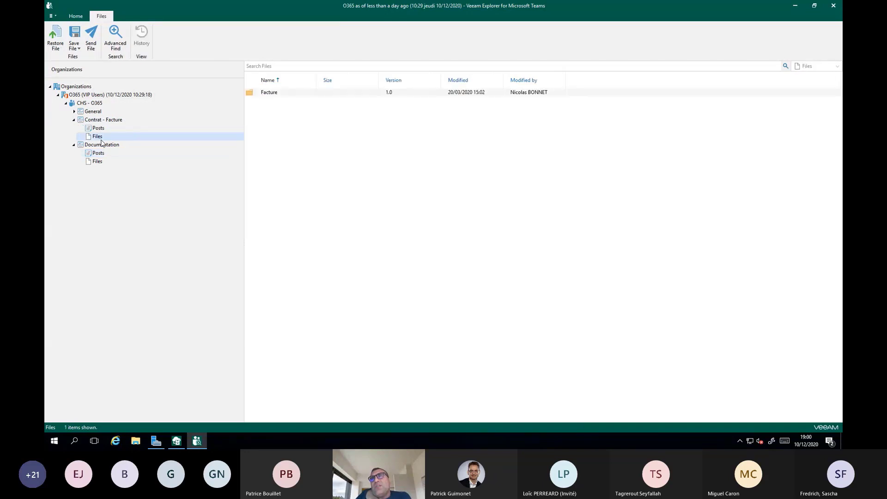
# Step: Check the General channel's files and posts, read its backed-up post, and close the message
pyautogui.doubleClick(94, 113)
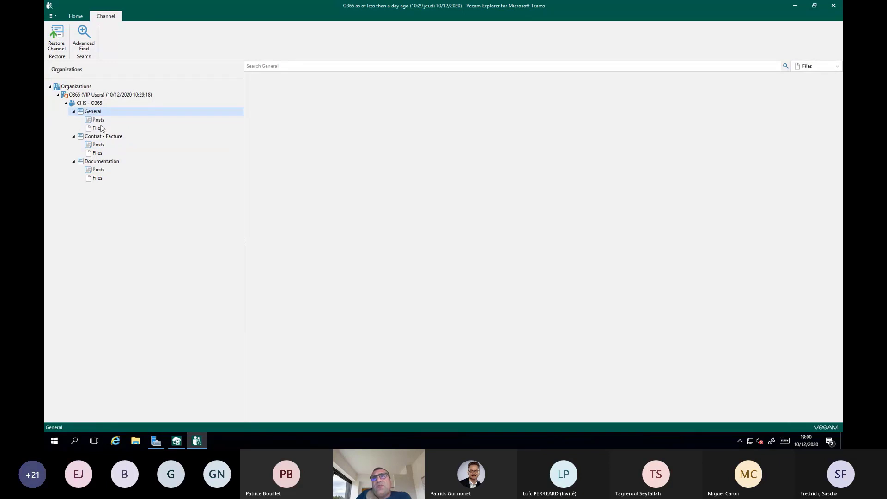
pyautogui.click(100, 128)
pyautogui.click(101, 122)
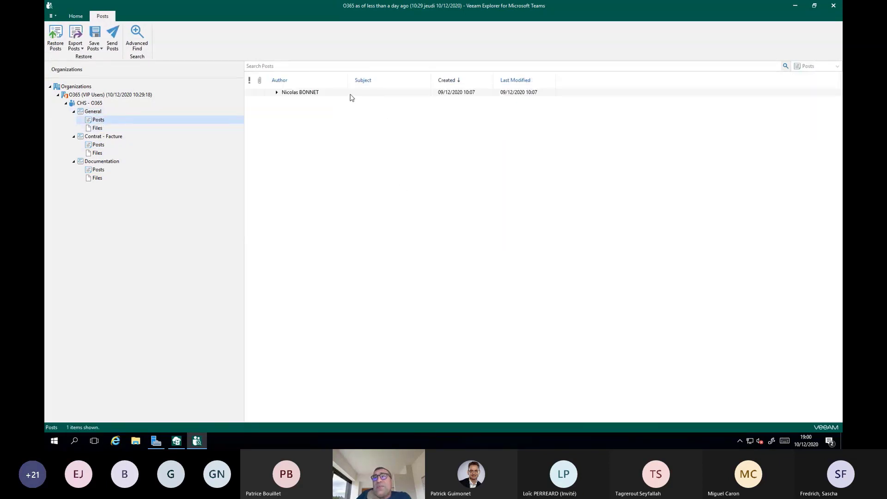
pyautogui.doubleClick(350, 94)
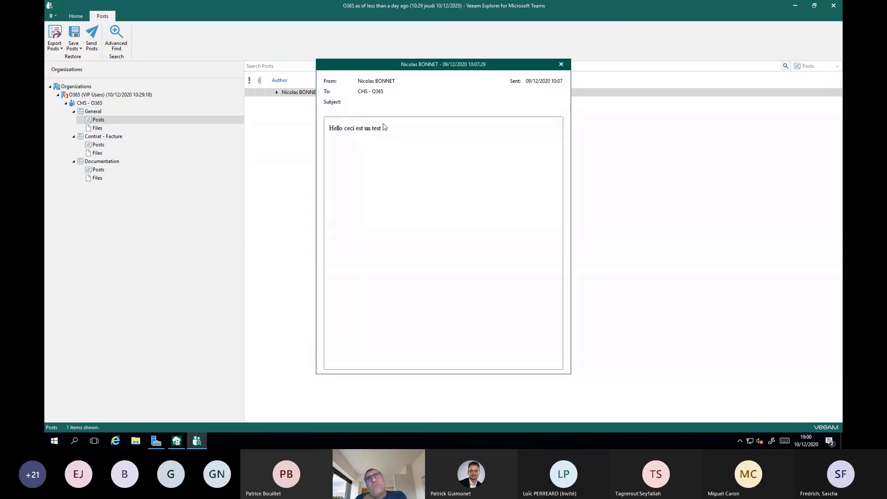
pyautogui.click(562, 64)
# Step: Select Doc CHS.docx in the Documentation channel's Documentation O365 folder and show the options for saving it
pyautogui.click(98, 179)
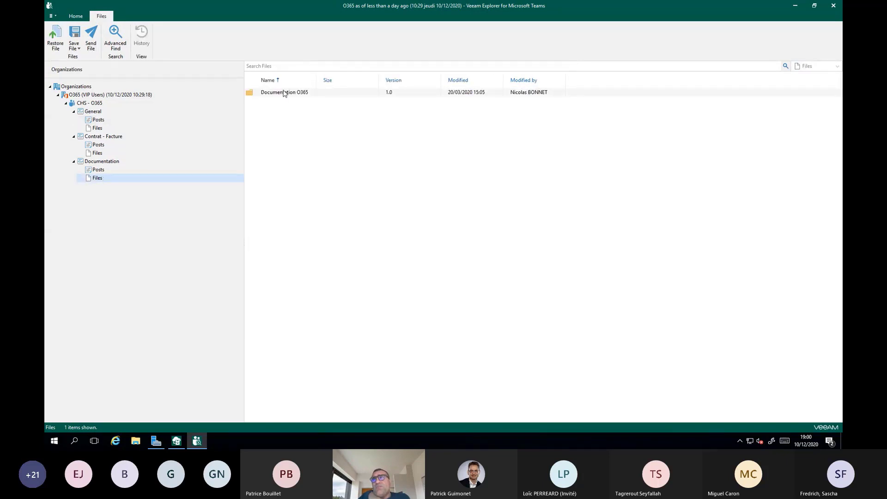
pyautogui.doubleClick(284, 93)
pyautogui.click(272, 102)
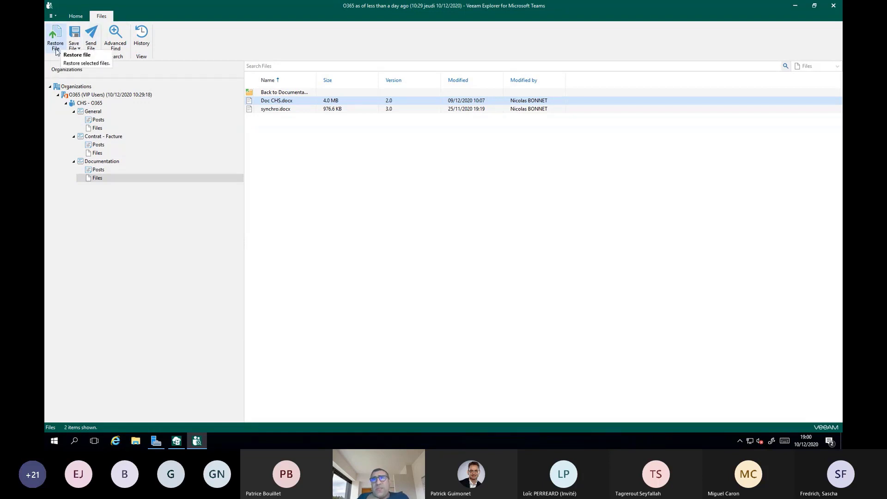
pyautogui.click(74, 45)
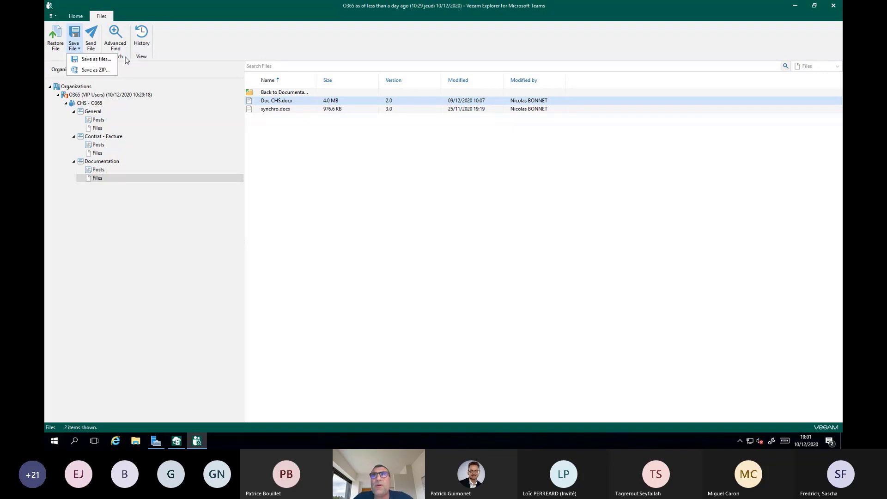
# Step: Open Advanced Find and review the categories and post fields available as search criteria
pyautogui.click(115, 36)
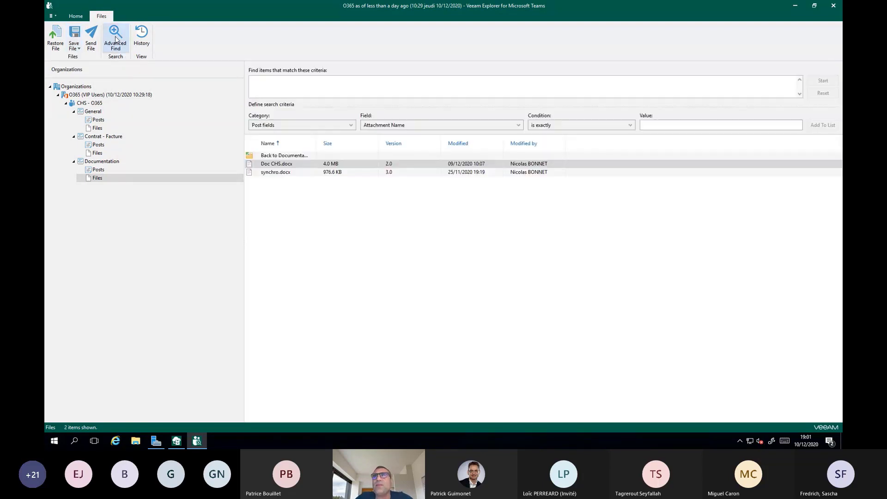
pyautogui.click(332, 129)
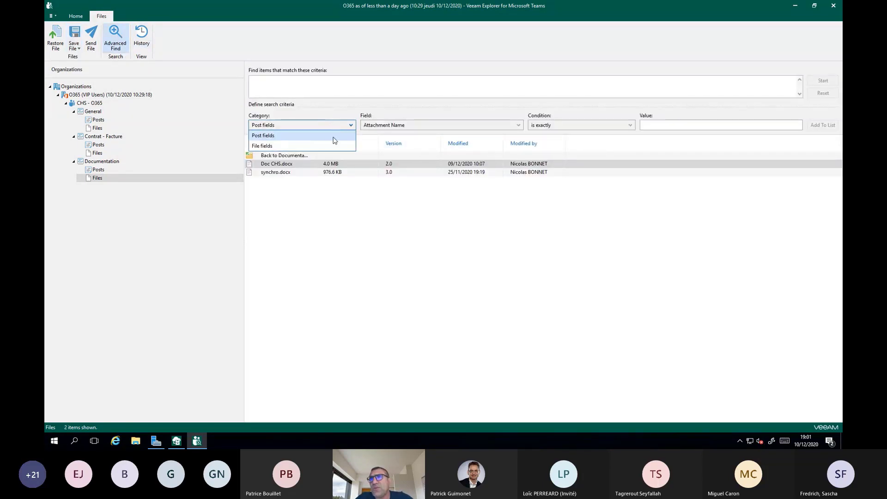
pyautogui.click(396, 129)
pyautogui.click(396, 129)
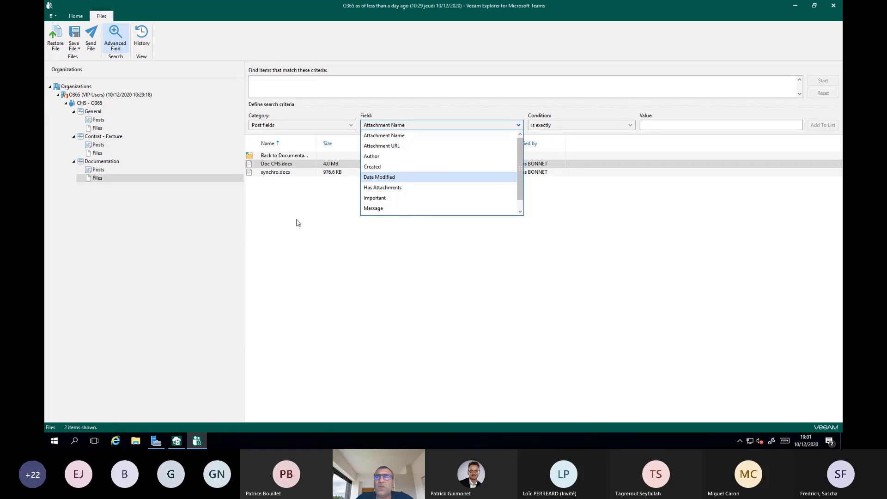
pyautogui.click(269, 210)
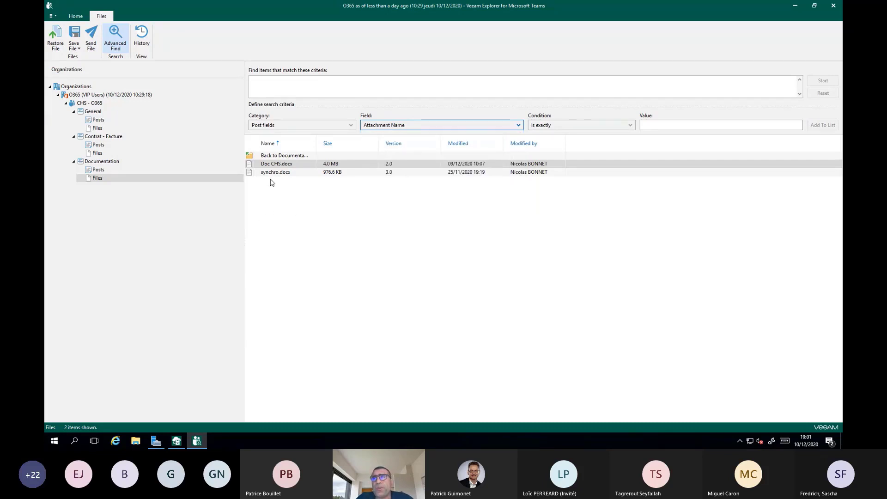
# Step: Start restoring Doc CHS.docx with basic authentication, enter the Office 365 account password, and continue to the restore options
pyautogui.click(56, 38)
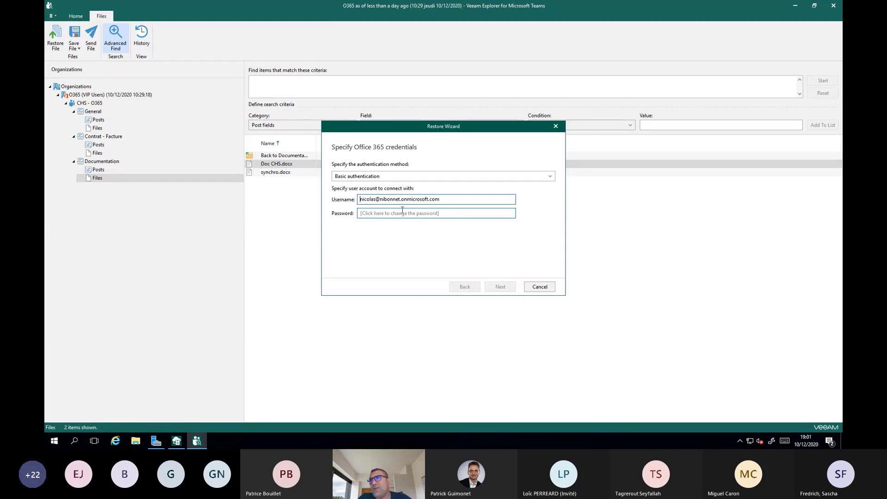
pyautogui.press('Tab')
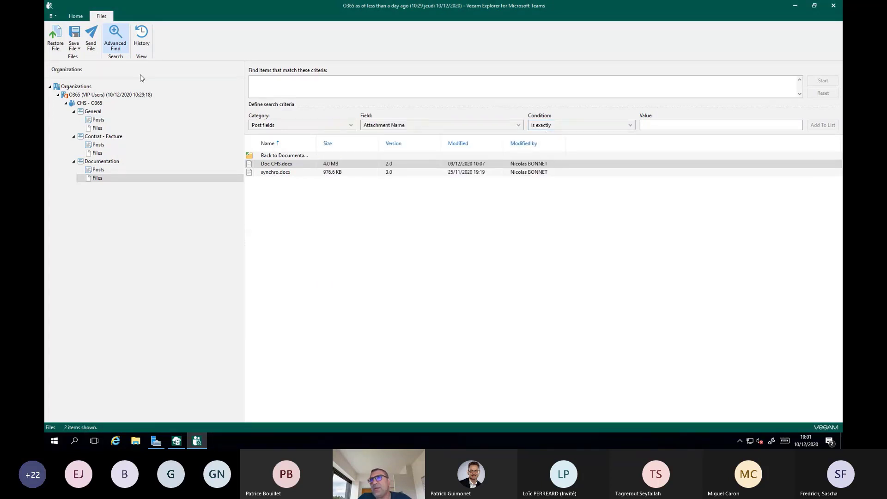
pyautogui.click(56, 36)
pyautogui.click(407, 213)
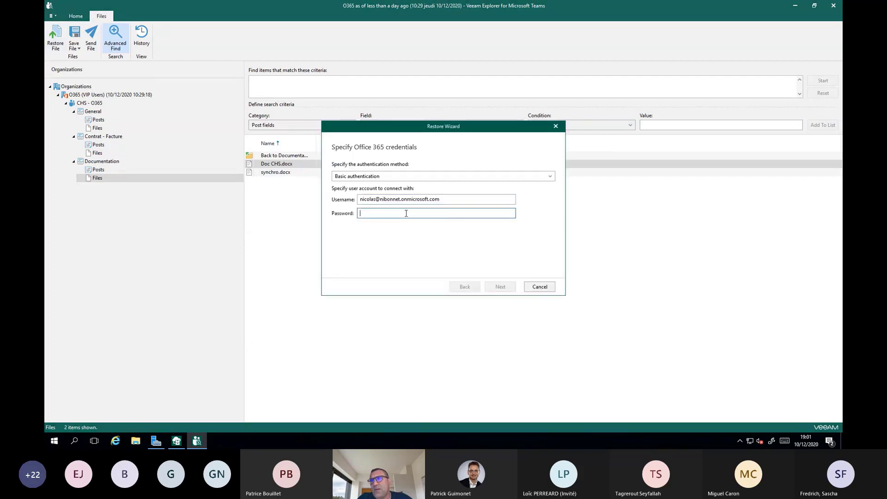
pyautogui.write('*')
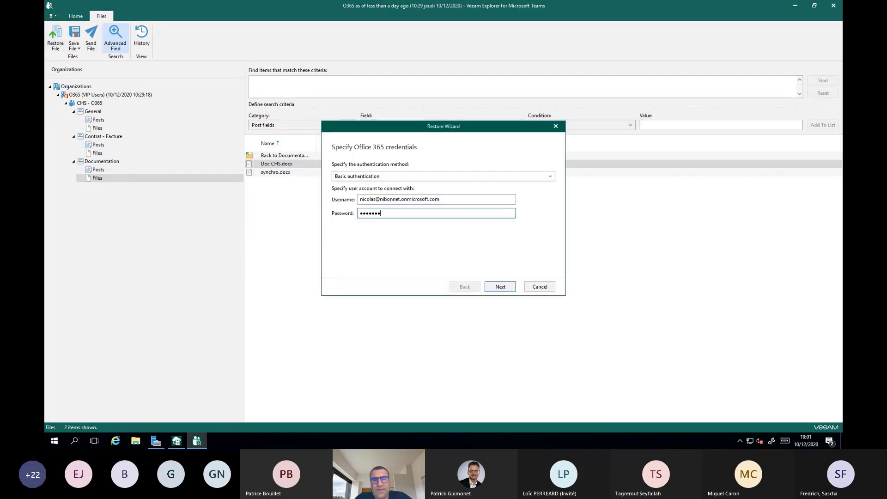
pyautogui.press('Return')
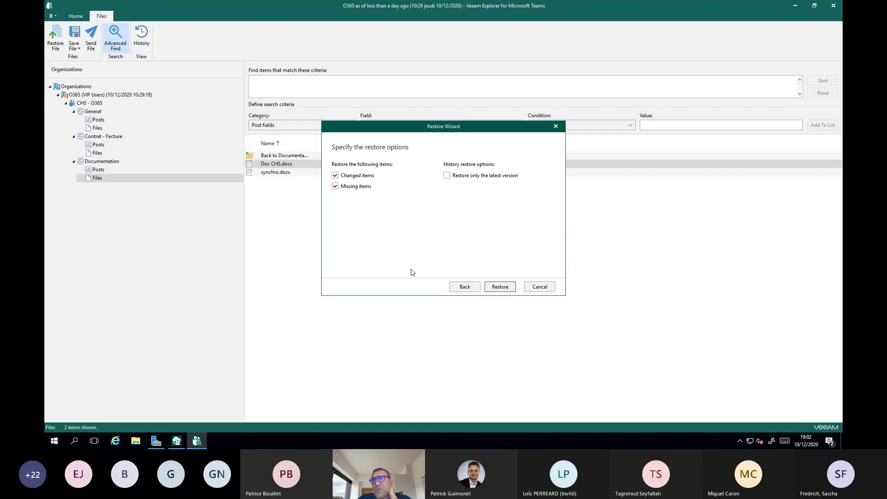
# Step: Restore Doc CHS.docx with changed and missing items included, review the detailed restore summary, and close it
pyautogui.click(449, 177)
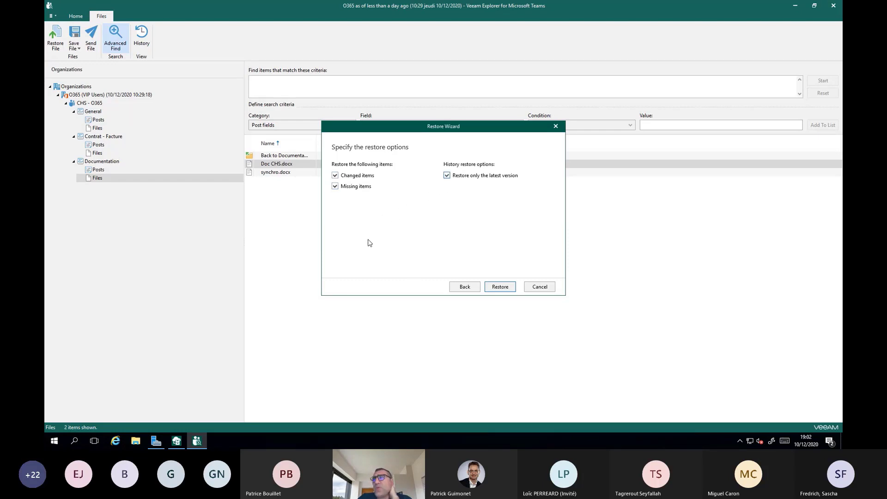
pyautogui.click(456, 177)
pyautogui.click(502, 287)
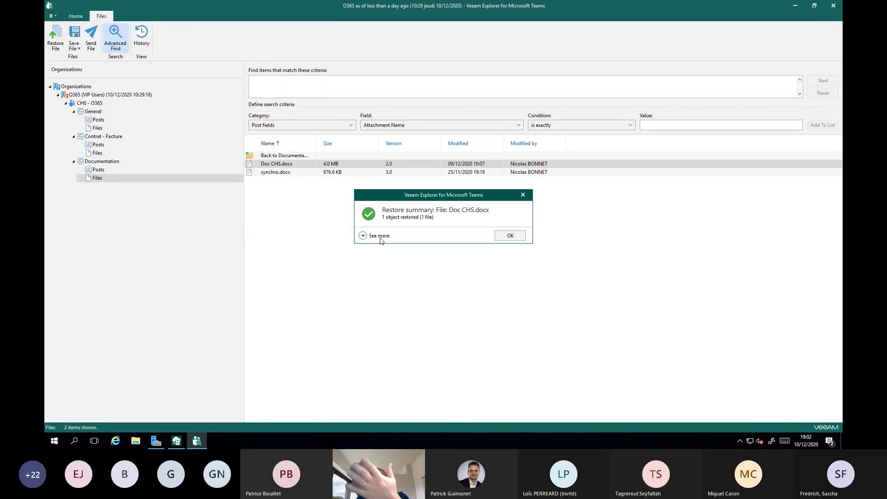
pyautogui.click(379, 236)
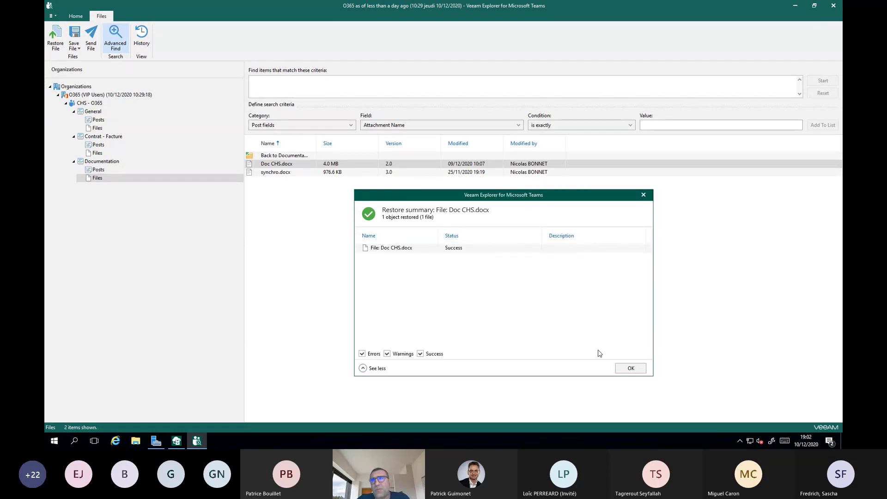
pyautogui.click(630, 368)
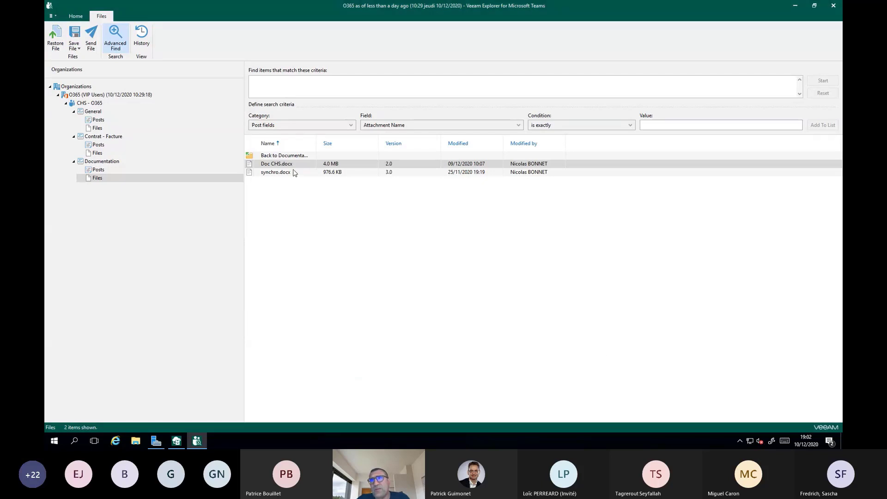
# Step: Look through the restore commands offered for the Documentation posts, the individual channels and the whole CHS - O365 team
pyautogui.click(98, 171)
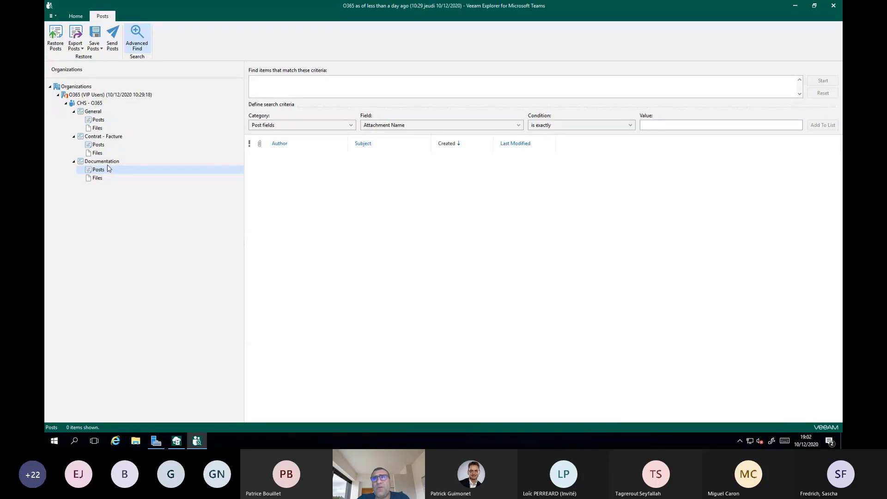
pyautogui.click(108, 165)
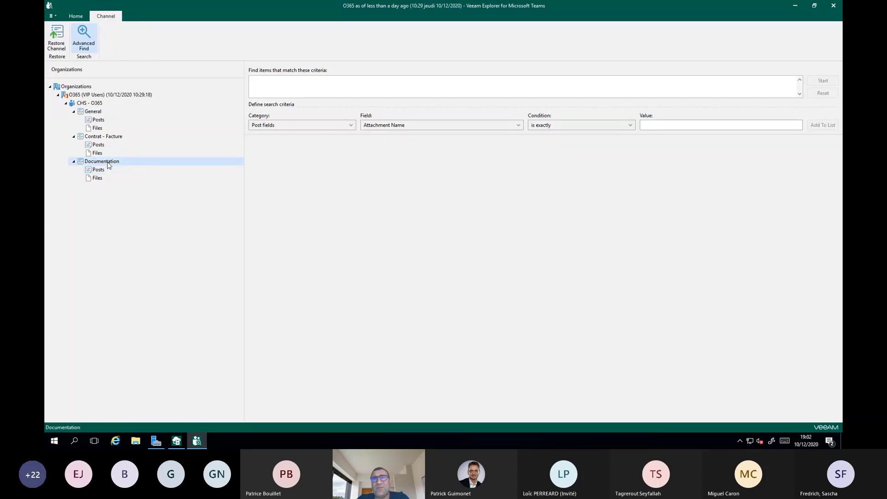
pyautogui.click(109, 137)
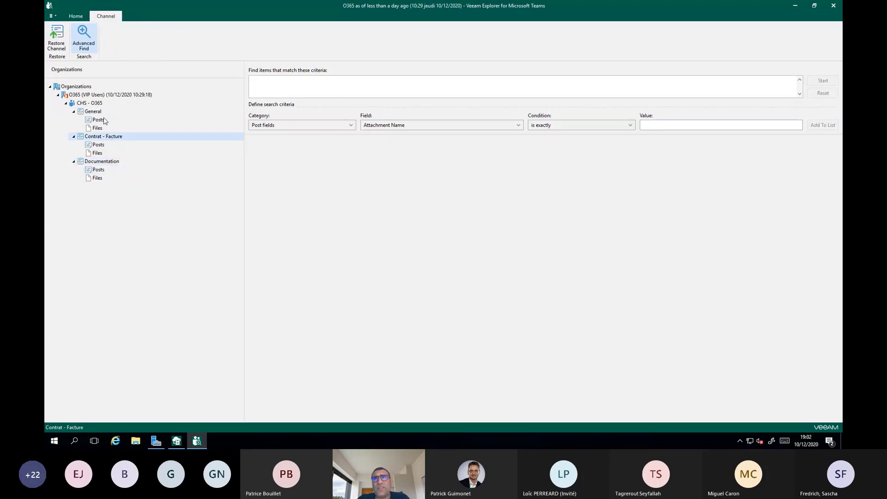
pyautogui.click(105, 115)
pyautogui.click(96, 106)
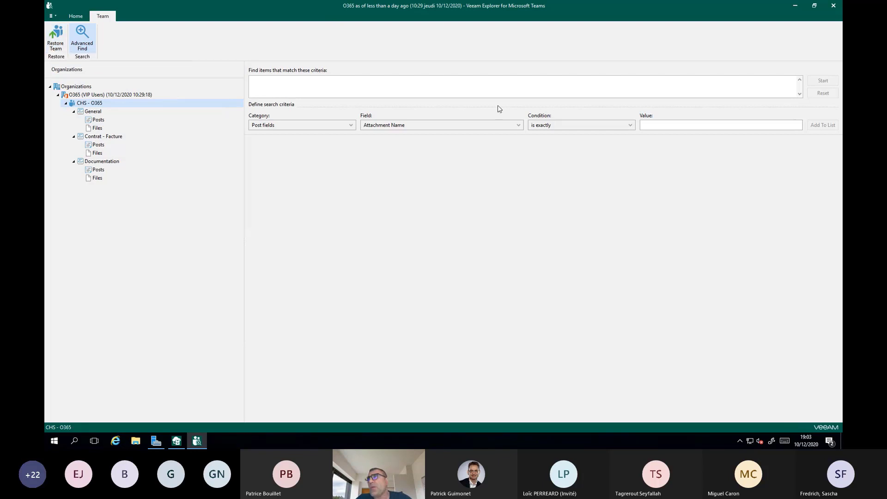
# Step: Close the Teams explorer, open the VIP Users job's latest Exchange state in Veeam Explorer for Microsoft Exchange, and maximize it
pyautogui.click(830, 7)
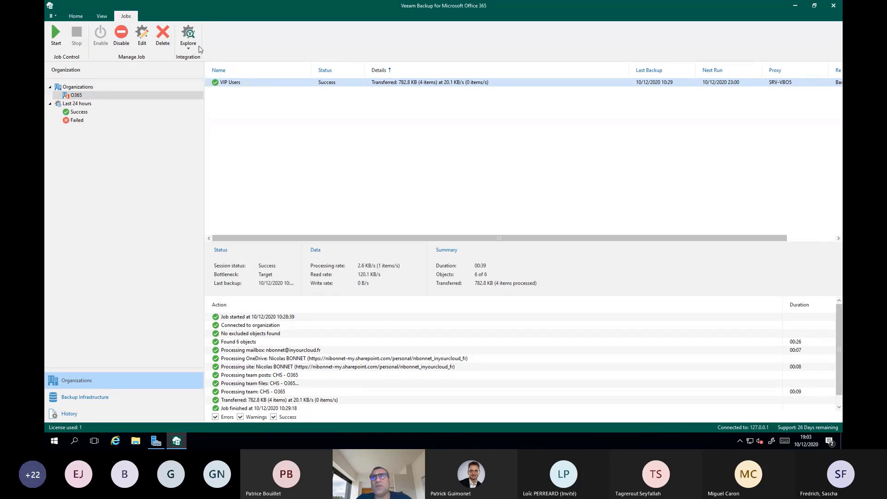
pyautogui.click(188, 39)
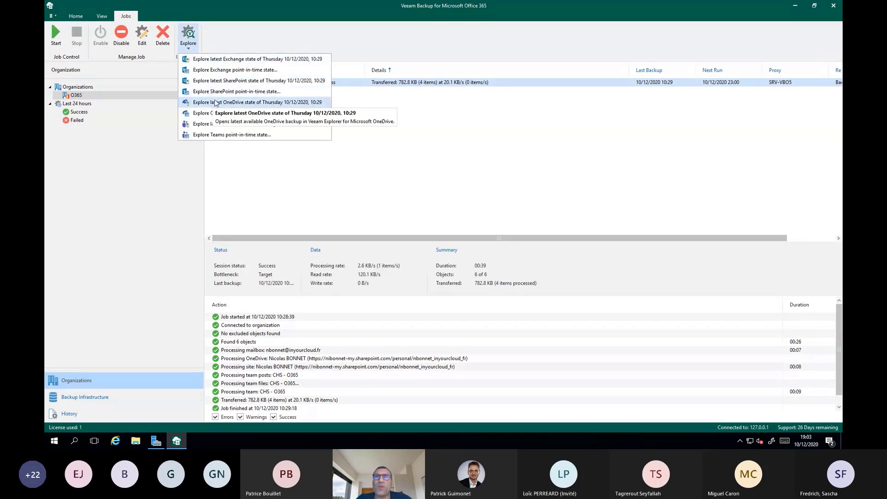
pyautogui.click(240, 59)
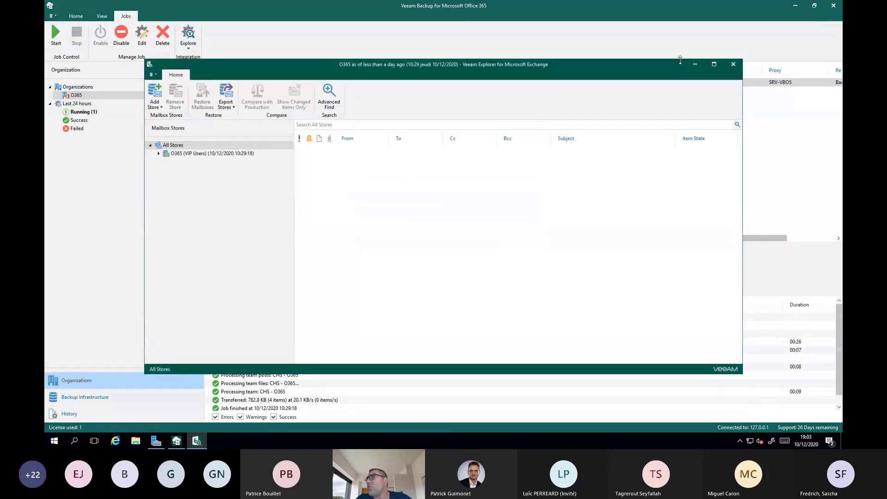
pyautogui.click(714, 65)
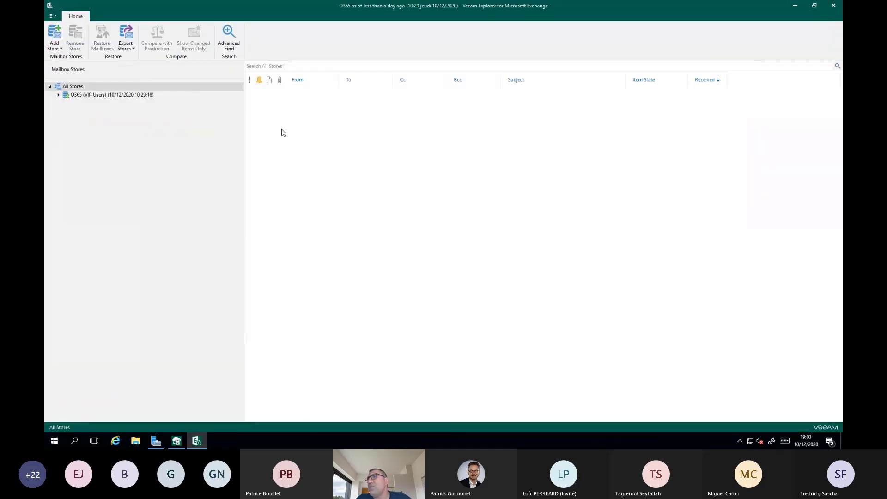
# Step: Expand the O365 (VIP Users) store and the backed-up user's mailbox down to the subfolders of Boîte de réception
pyautogui.click(57, 95)
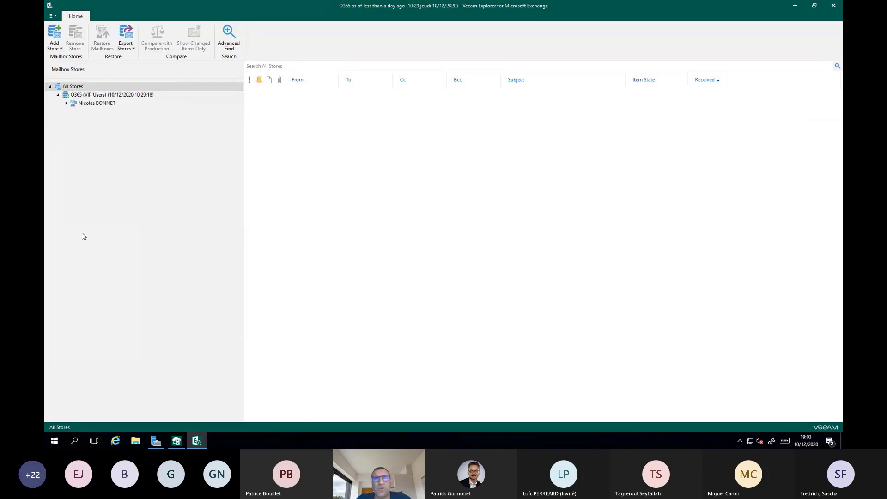
pyautogui.click(67, 103)
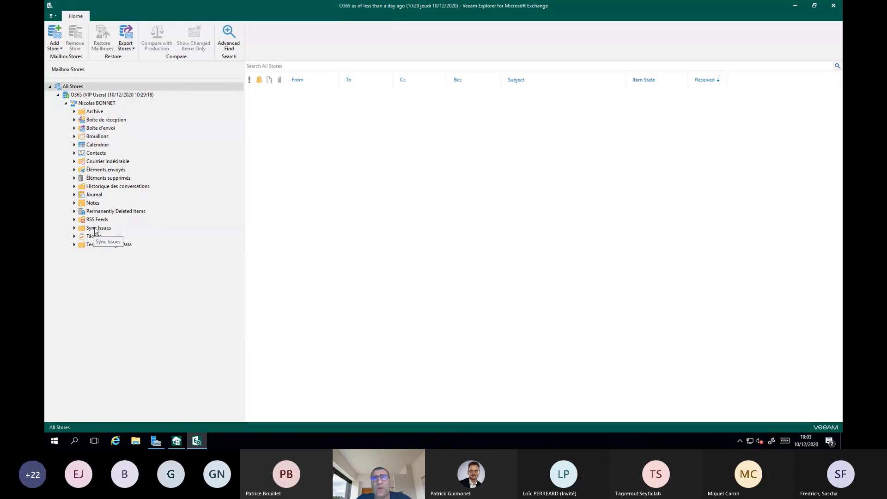
pyautogui.click(76, 120)
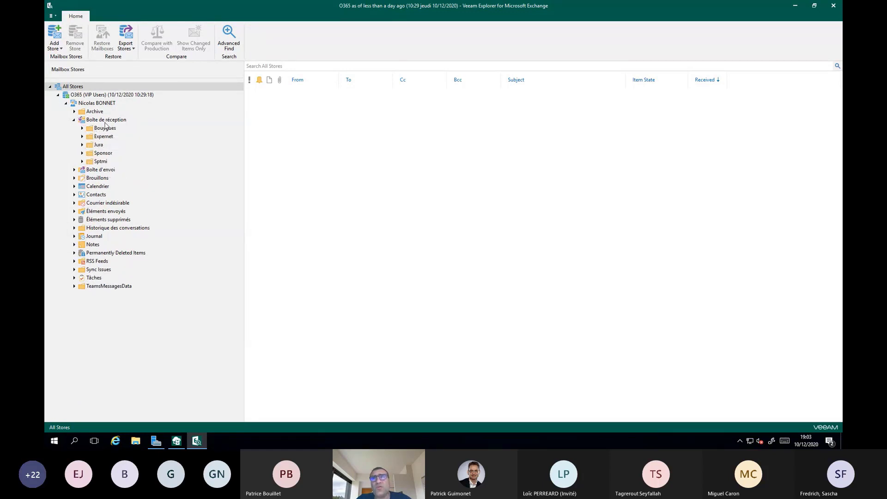
# Step: List the Boîte de réception messages and review the restore, export, save and send options for the most recent one
pyautogui.click(138, 129)
pyautogui.click(134, 120)
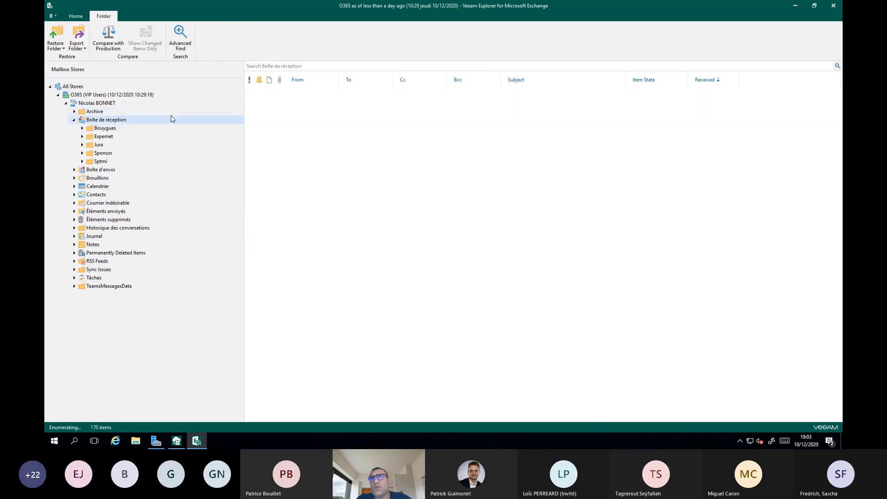
pyautogui.click(327, 95)
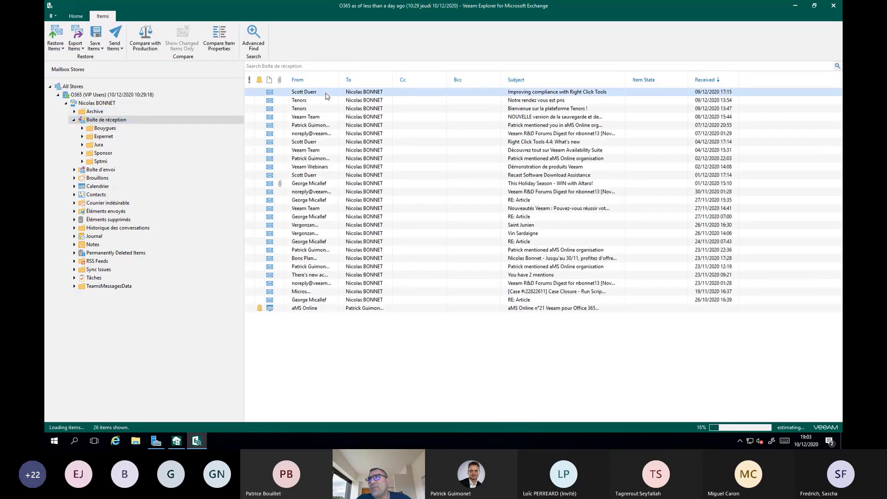
pyautogui.click(60, 49)
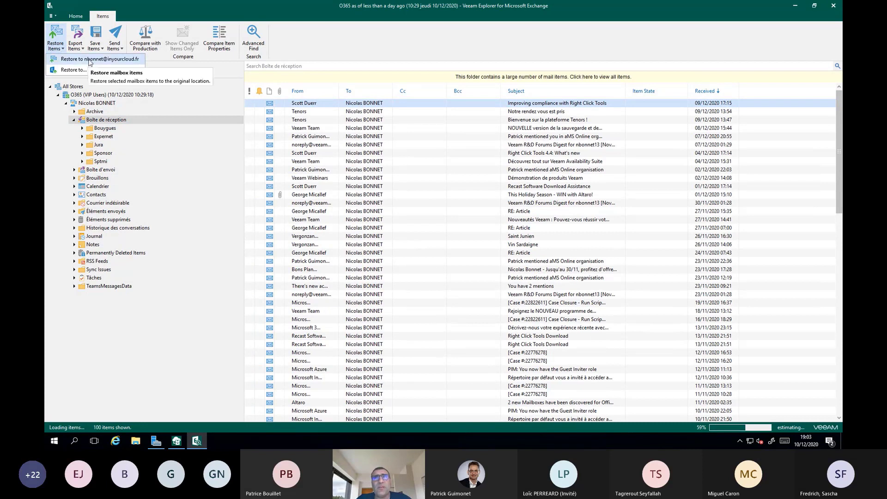
pyautogui.click(77, 46)
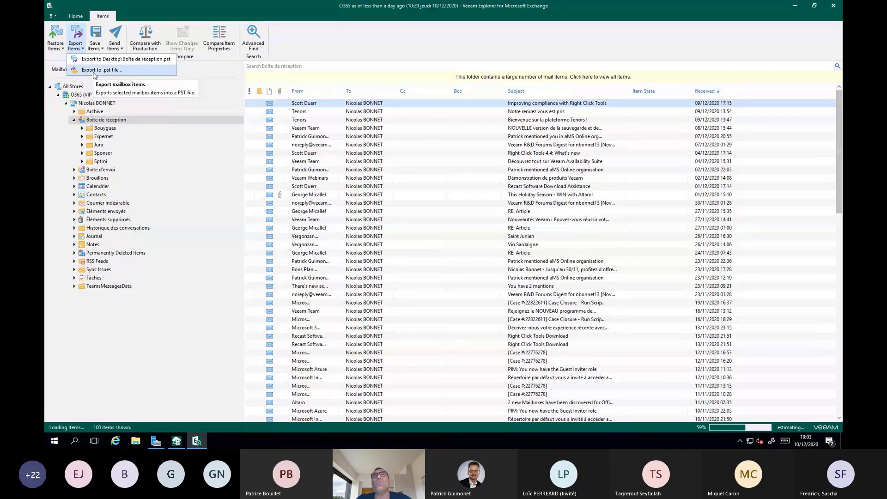
pyautogui.click(95, 44)
pyautogui.click(95, 47)
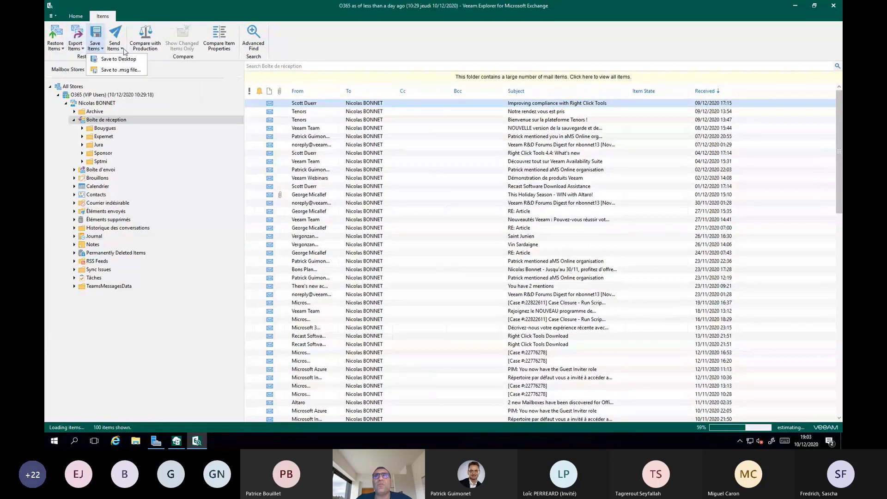
pyautogui.click(114, 45)
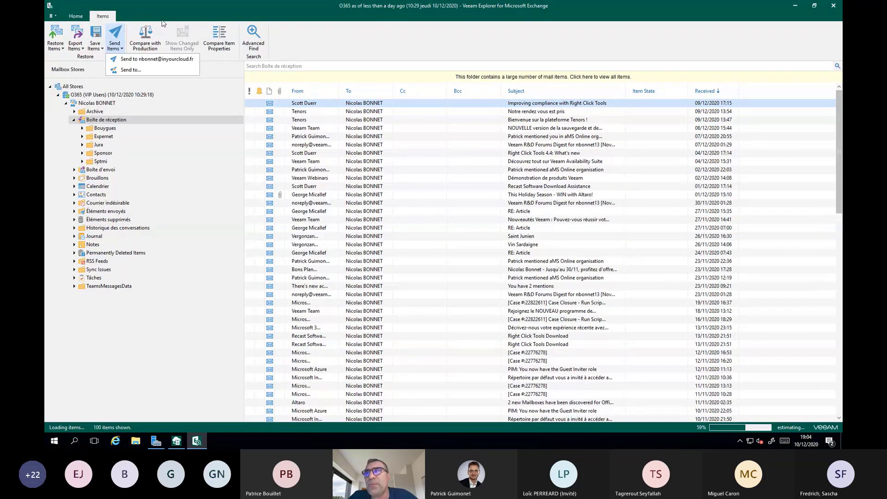
# Step: Collapse Boîte de réception, view Contacts and Calendrier, and show the restore commands for the first calendar item
pyautogui.click(74, 120)
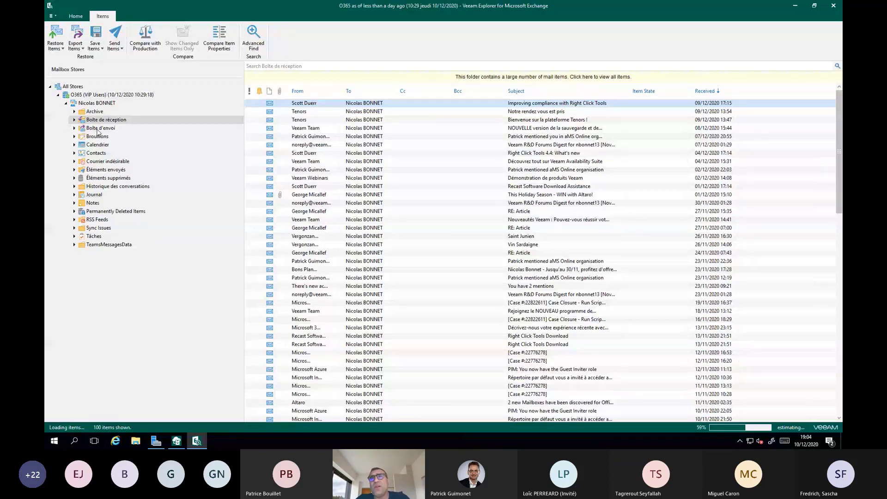
pyautogui.click(92, 154)
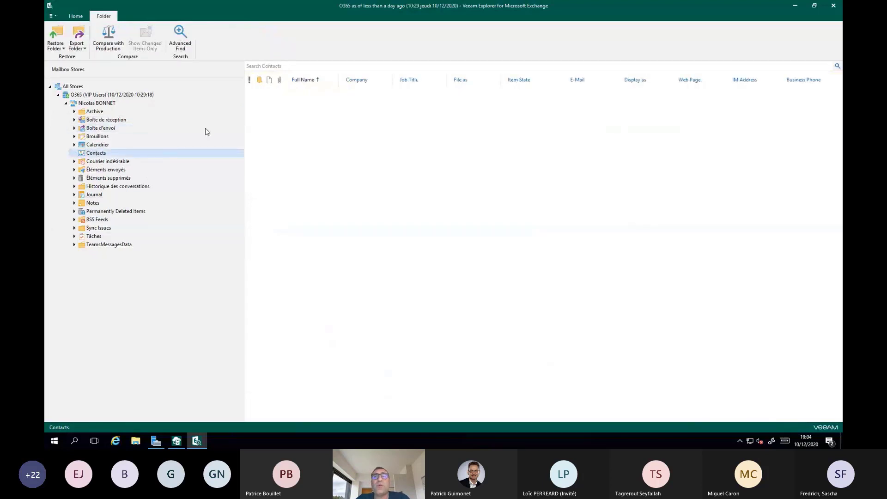
pyautogui.click(91, 145)
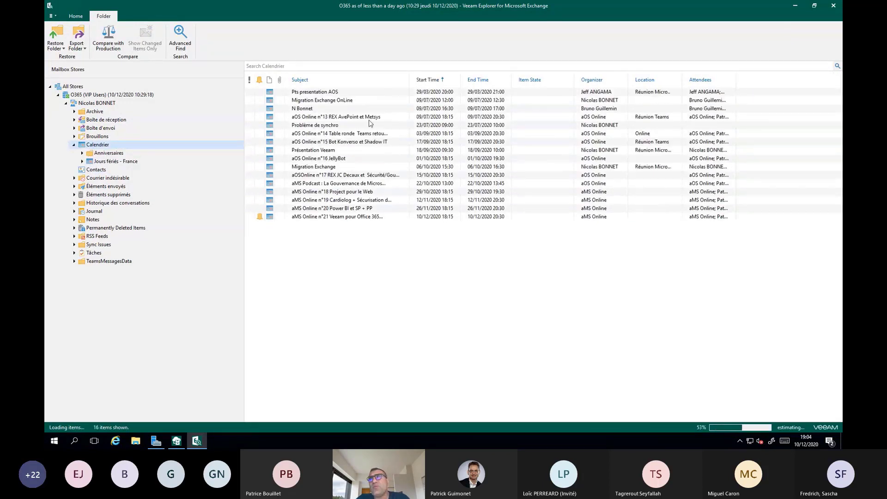
pyautogui.rightClick(313, 95)
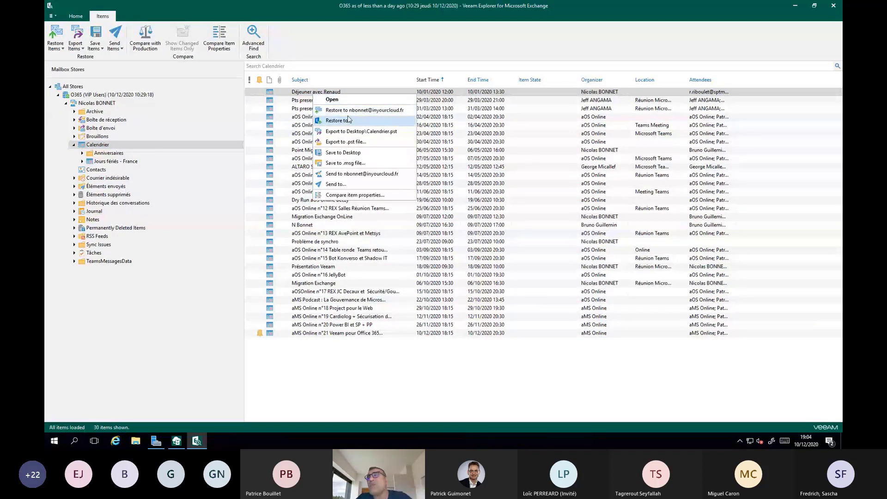
# Step: Look through the restore and export commands offered for the whole Calendrier folder and for the user's entire mailbox
pyautogui.rightClick(84, 147)
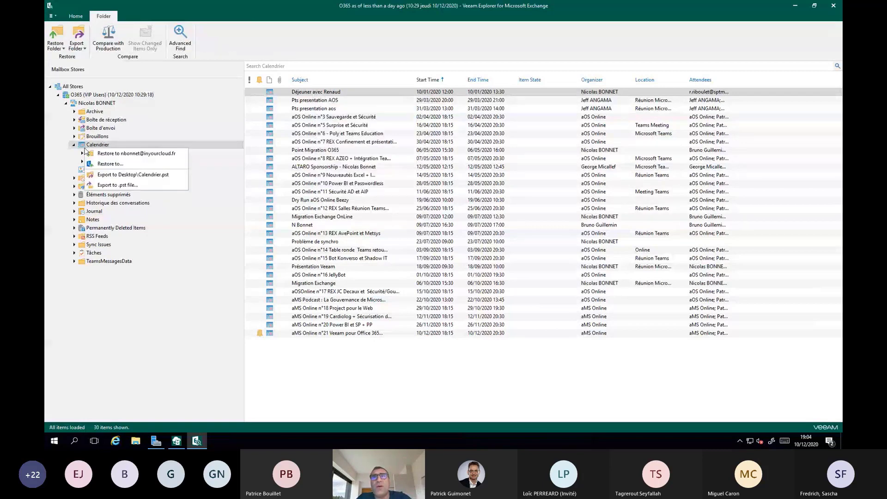
pyautogui.rightClick(102, 105)
pyautogui.rightClick(101, 104)
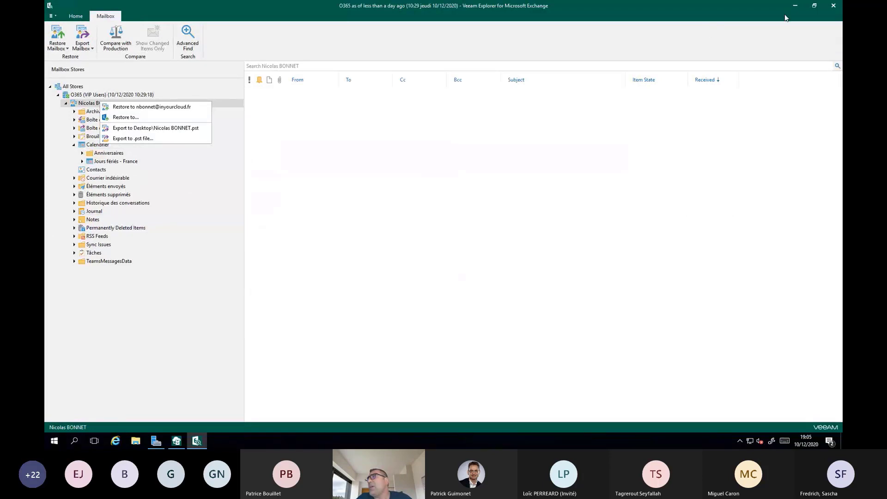
# Step: Close the Exchange explorer, open the VIP Users job's latest OneDrive state in Veeam Explorer for Microsoft OneDrive for Business, and maximize it
pyautogui.click(834, 6)
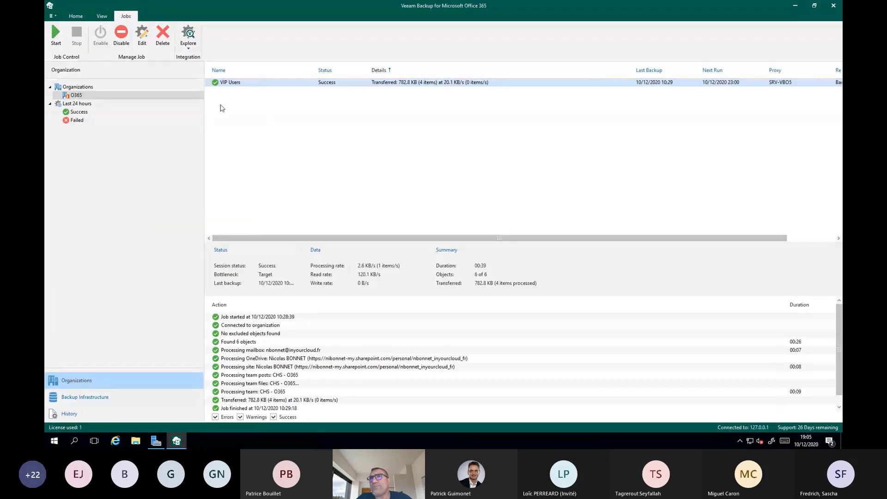
pyautogui.click(188, 37)
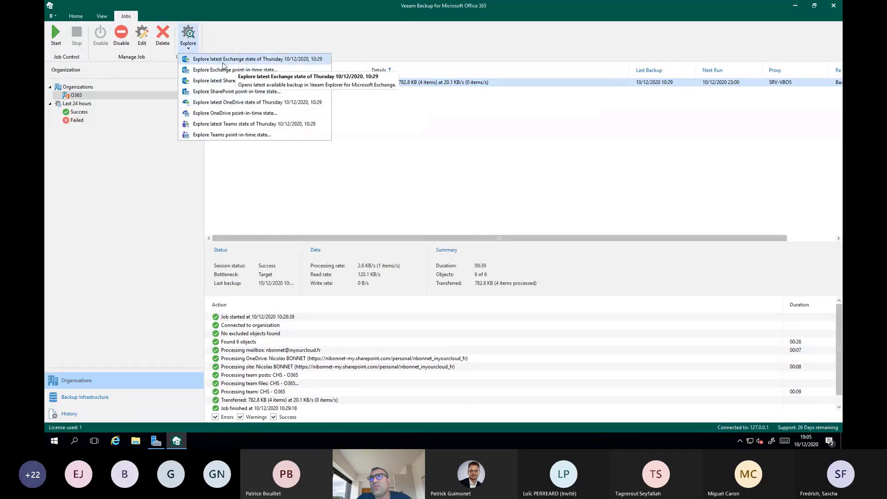
pyautogui.click(235, 102)
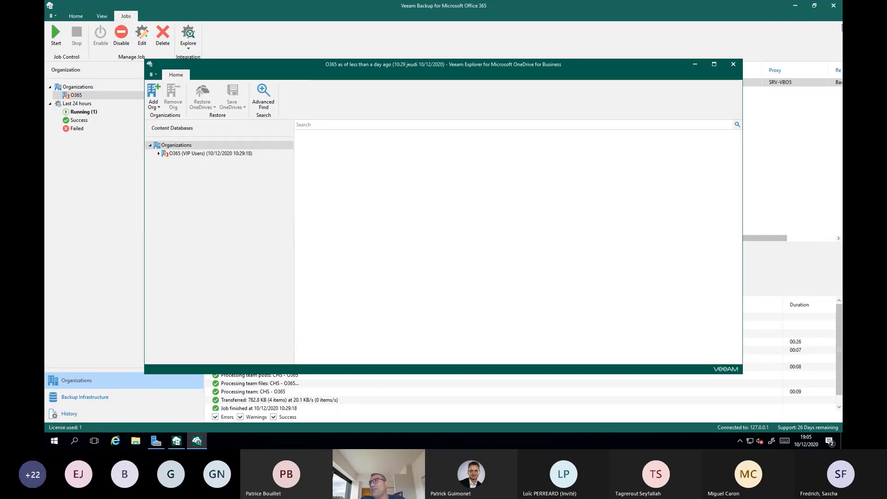
pyautogui.click(714, 65)
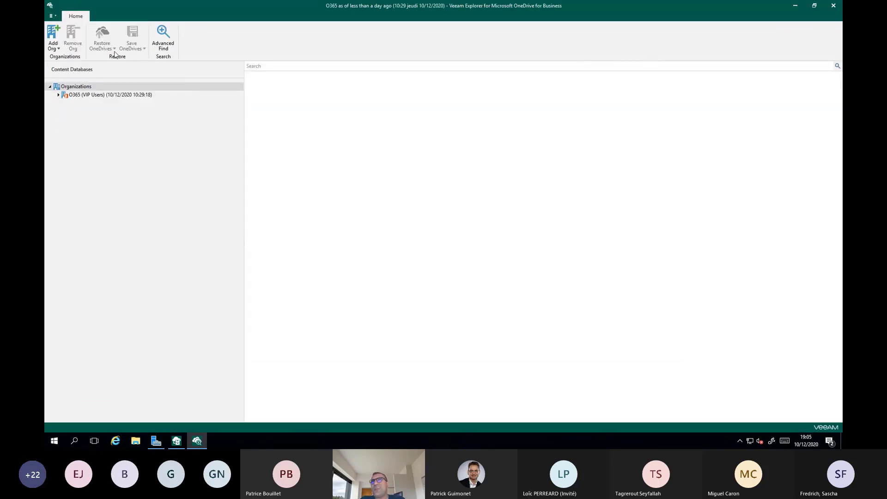
# Step: Expand the O365 (VIP Users) organization down to the OneNote subfolders and show the commands available for the AD notebook
pyautogui.click(58, 94)
pyautogui.click(66, 103)
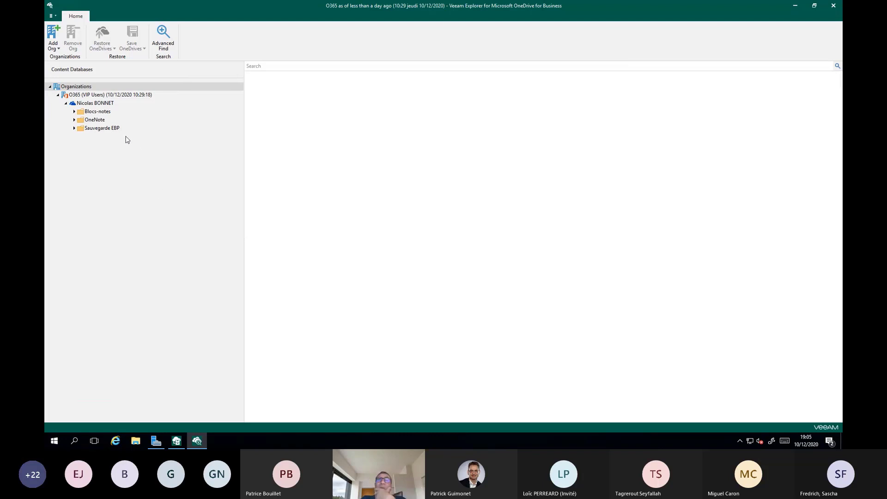
pyautogui.click(74, 120)
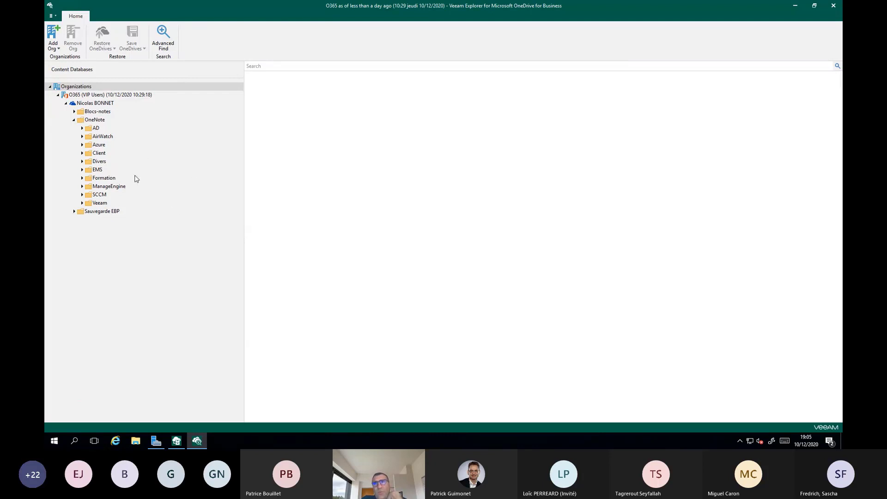
pyautogui.click(95, 129)
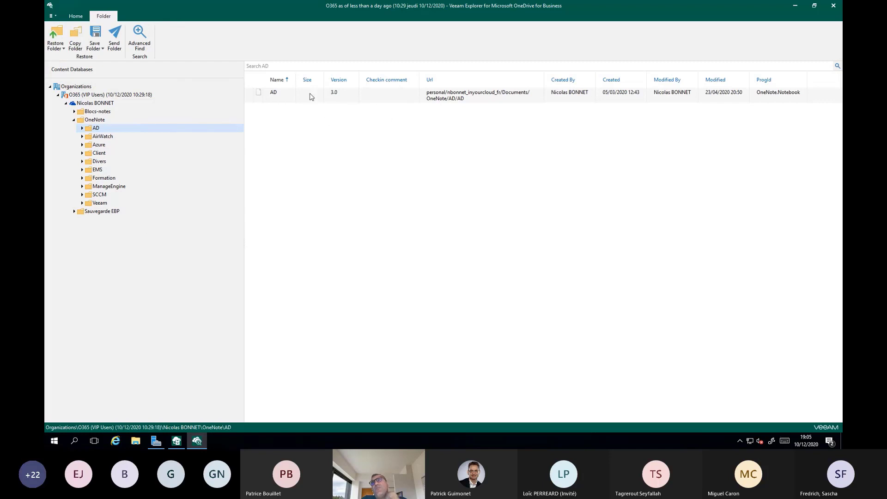
pyautogui.rightClick(288, 100)
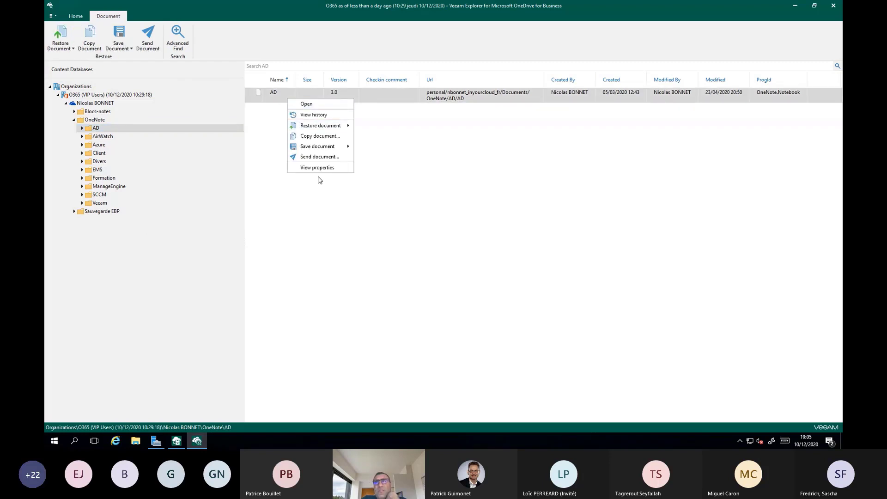
pyautogui.moveTo(317, 128)
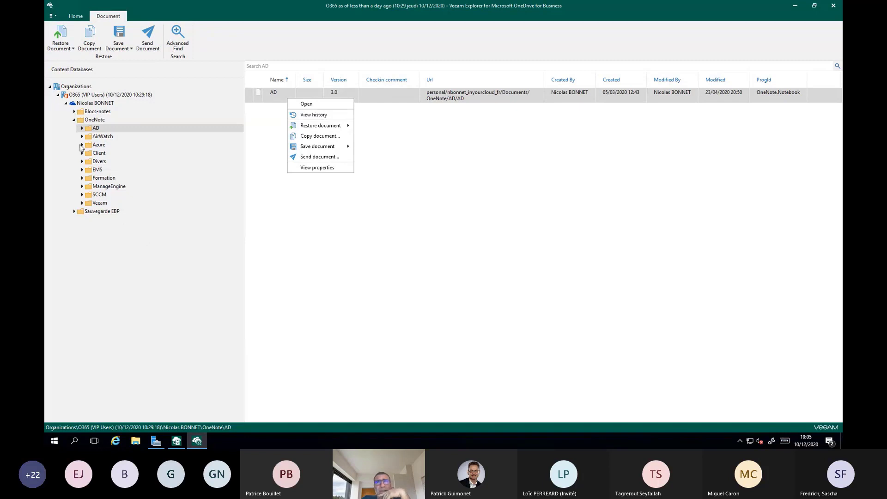
# Step: Collapse OneNote, open its AD folder from the content list, and review the restore and save options for the user's whole OneDrive
pyautogui.click(75, 120)
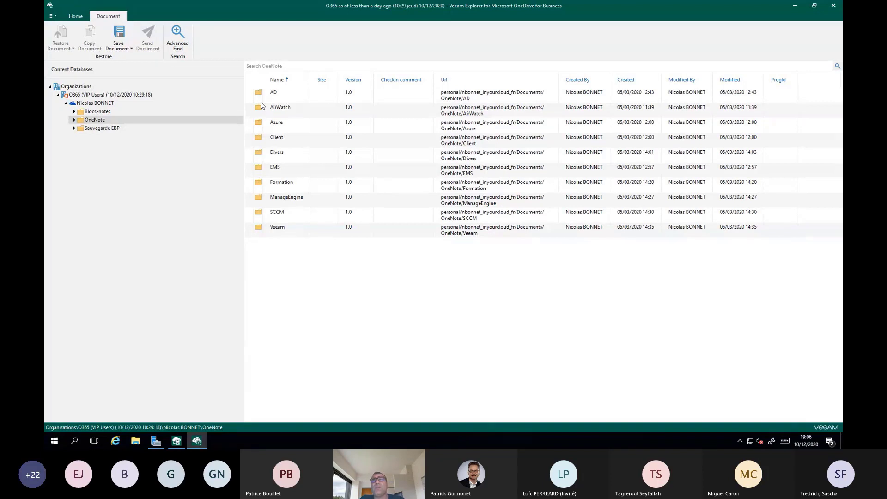
pyautogui.doubleClick(276, 94)
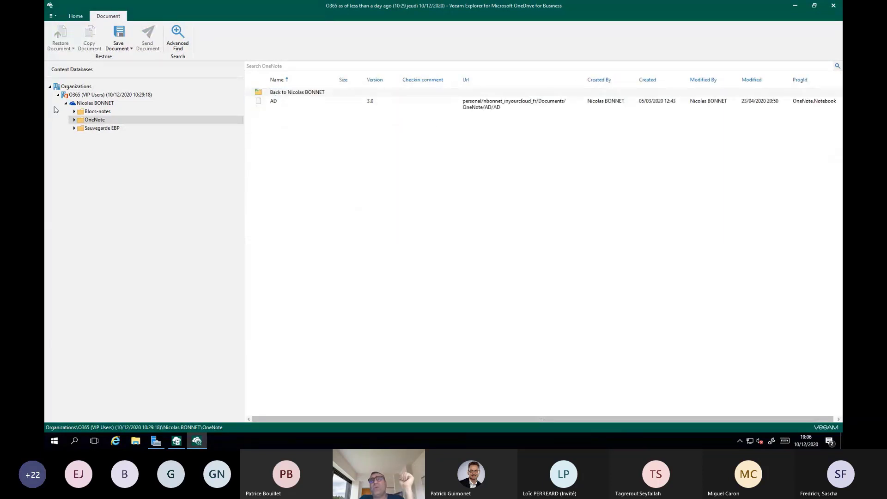
pyautogui.rightClick(92, 102)
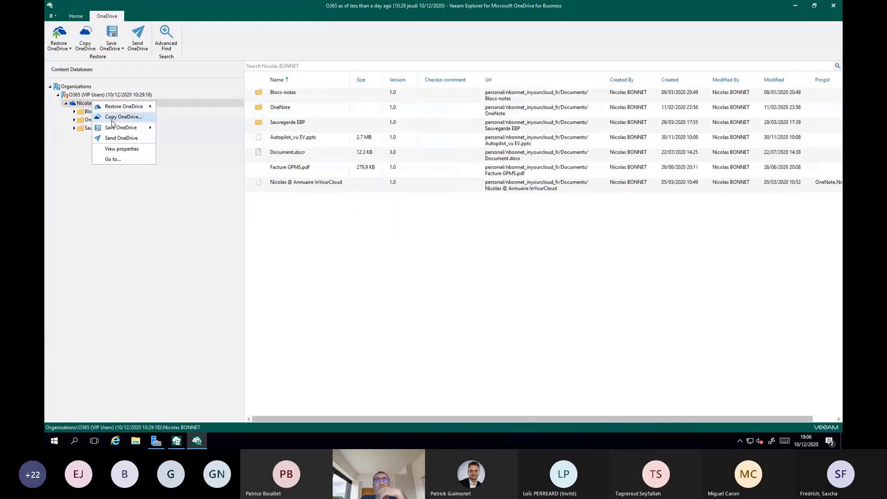
pyautogui.moveTo(125, 112)
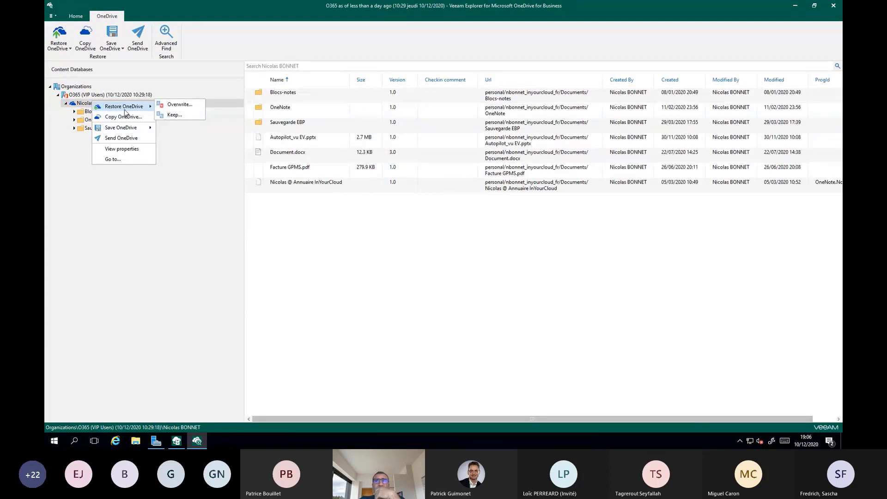
pyautogui.moveTo(133, 130)
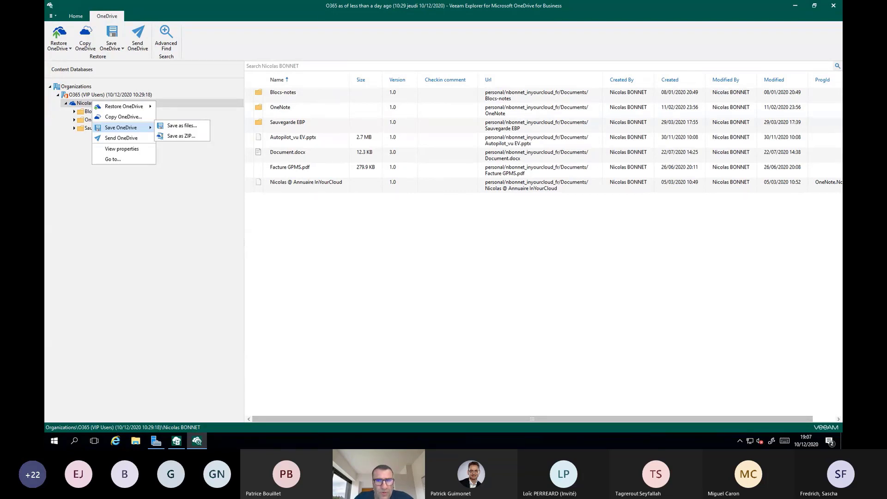
# Step: Switch to the presentation slide show and advance to the Questions / réponses slide
pyautogui.hotkey('alt', 'Tab')
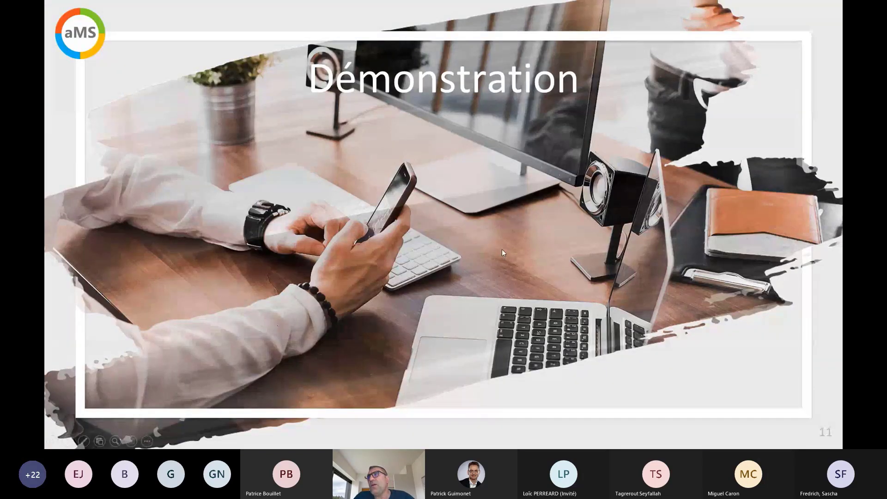
pyautogui.press('Right')
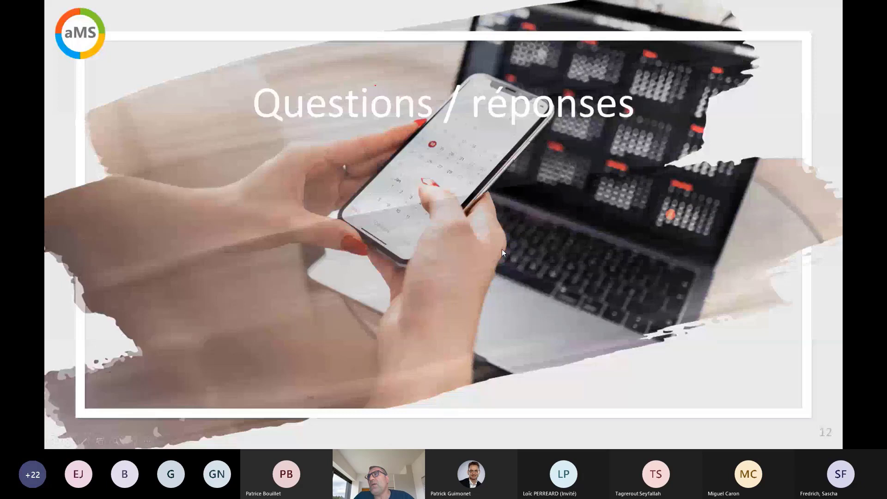